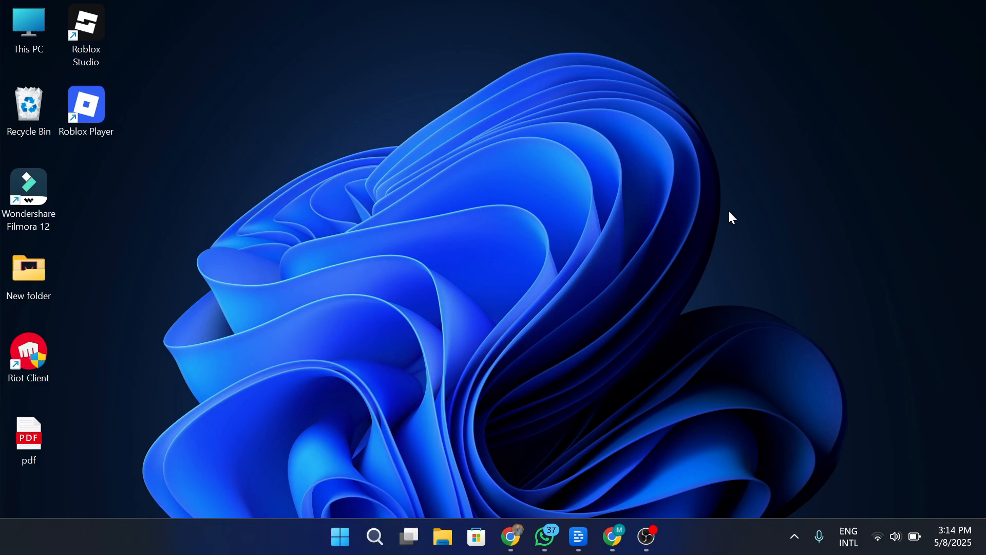
Switch to Canva in the browser and search the templates for "LANDING PAGE"
click(613, 537)
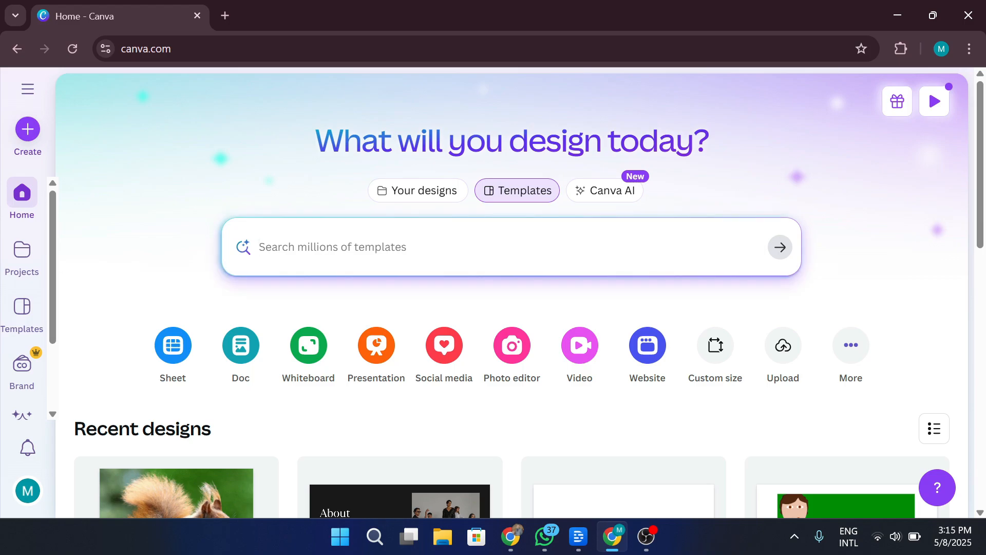
click(632, 249)
text(L)
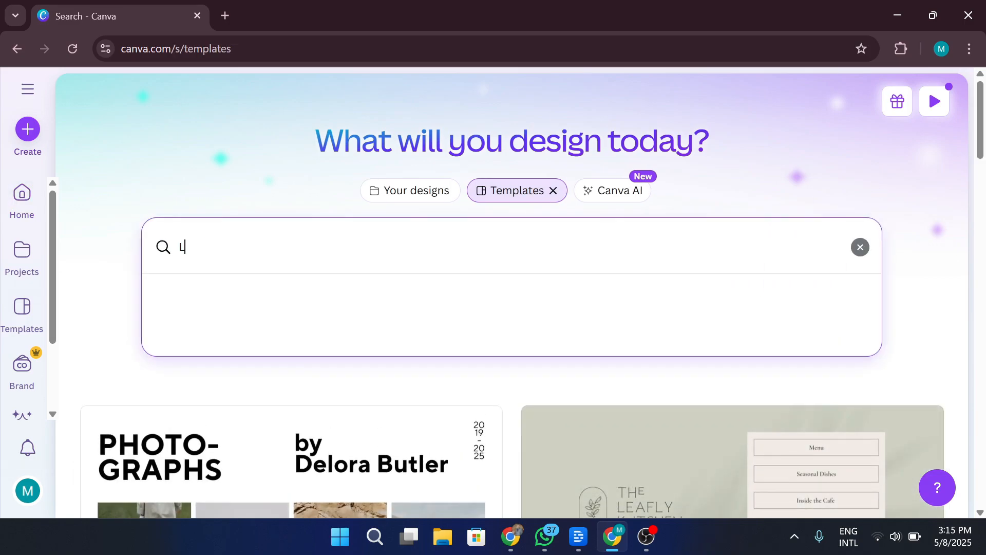
text(ANDING PAGE)
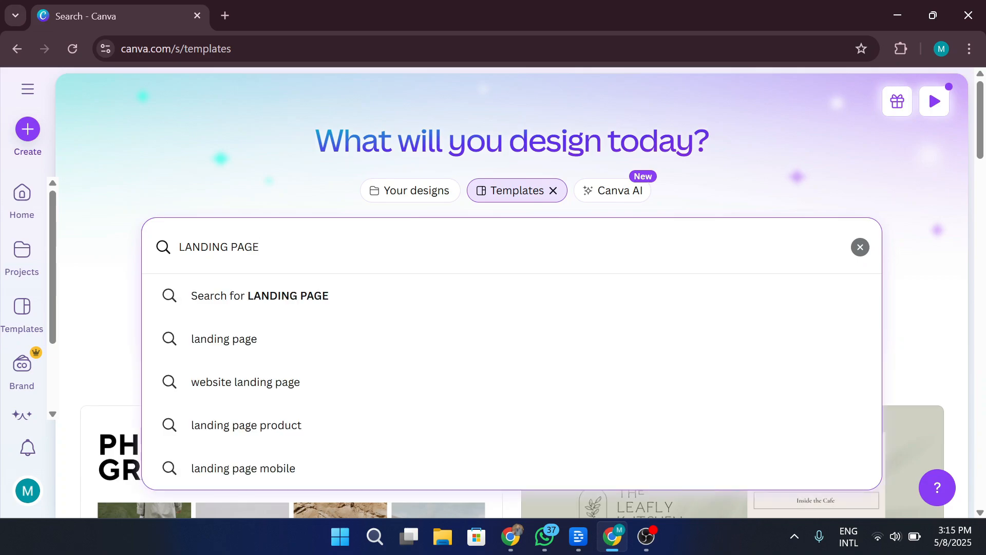
click(517, 305)
Browse the landing page template results for a suitable design
scroll(517, 305, down, 5)
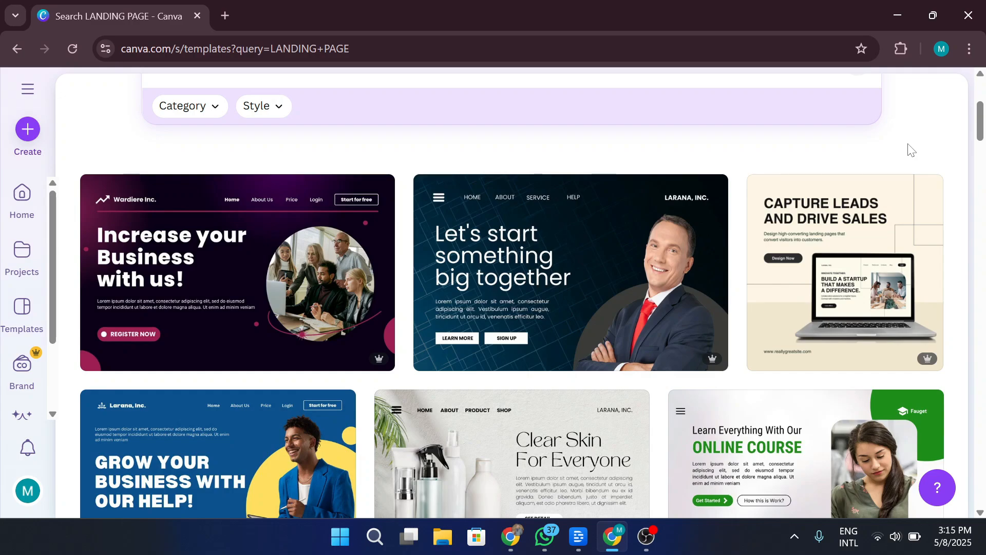
scroll(433, 227, up, 1)
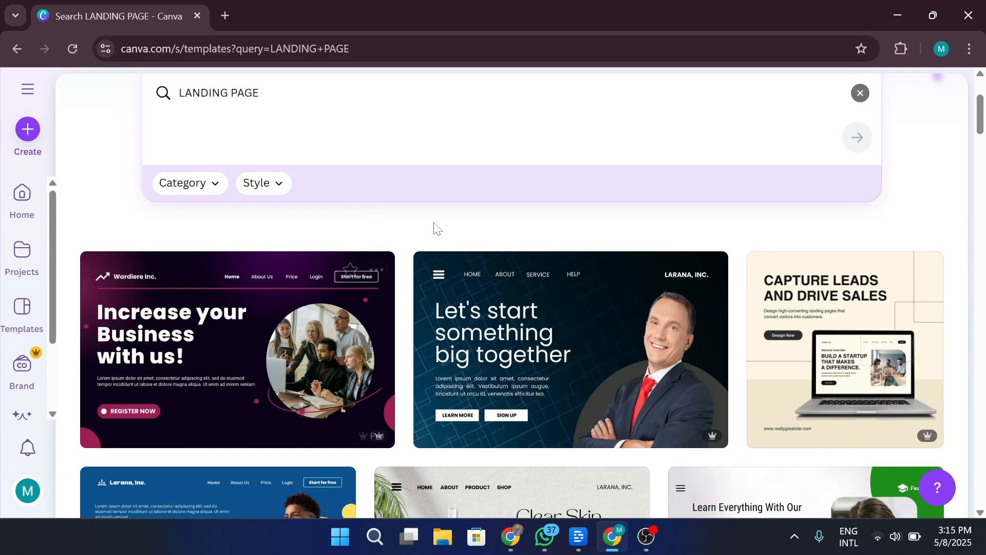
scroll(455, 226, down, 3)
scroll(455, 226, up, 1)
scroll(455, 226, up, 2)
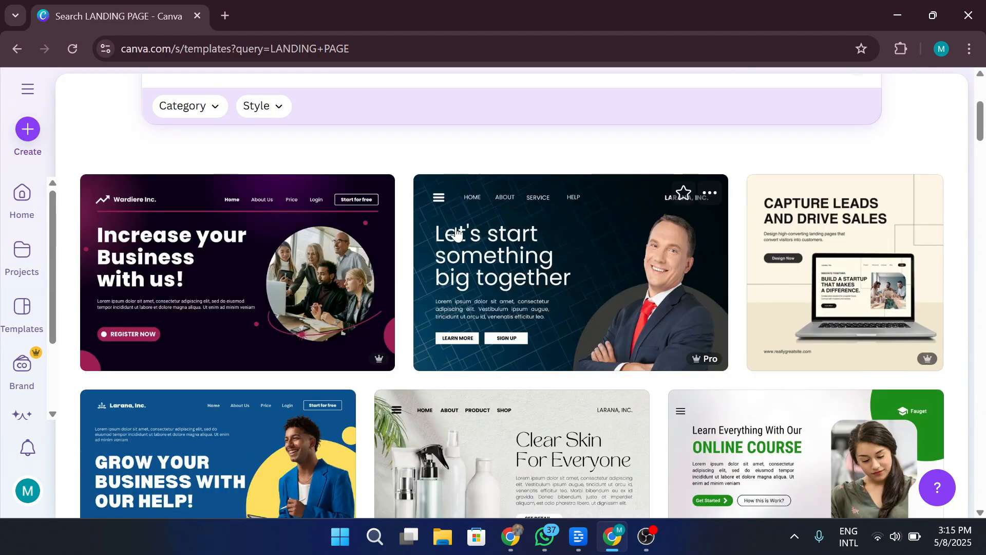
click(25, 92)
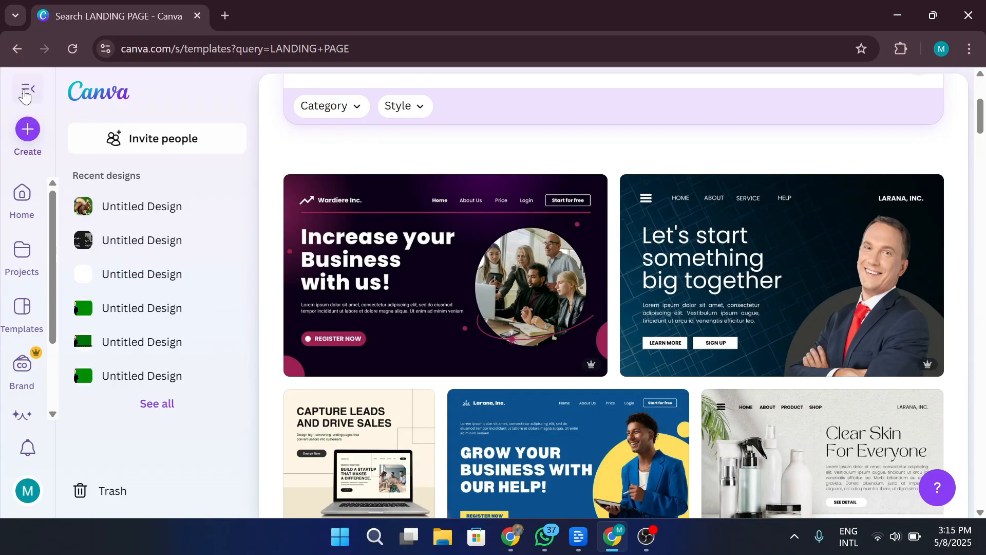
click(27, 89)
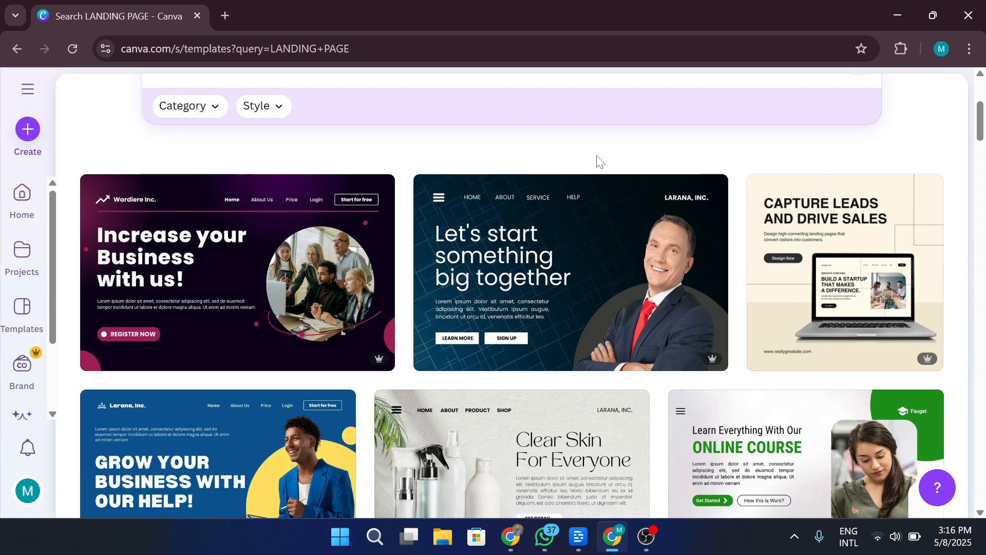
Open the Beige Minimalist Sustainable Organic Fashion Landing Page Desktop Prototype template for customizing
scroll(598, 157, down, 4)
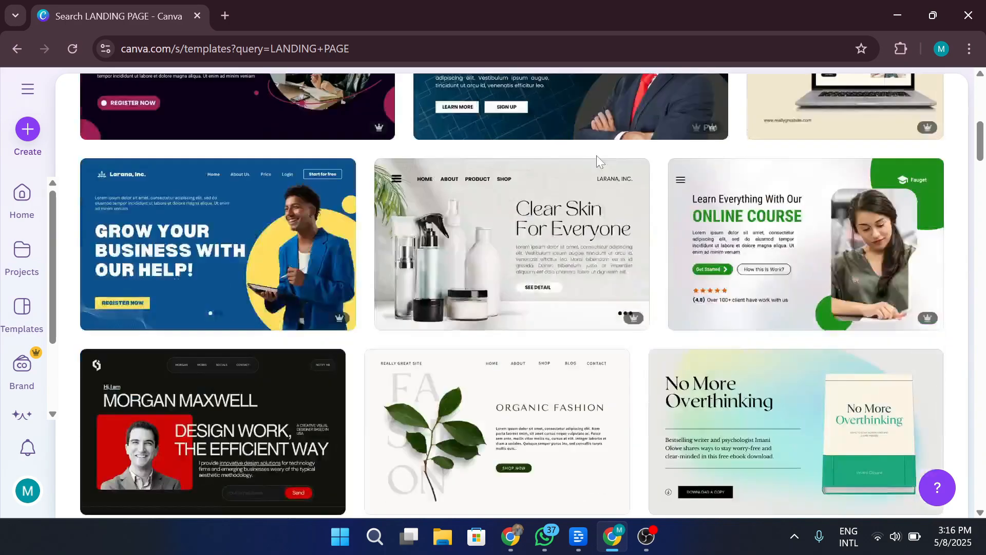
scroll(596, 155, down, 1)
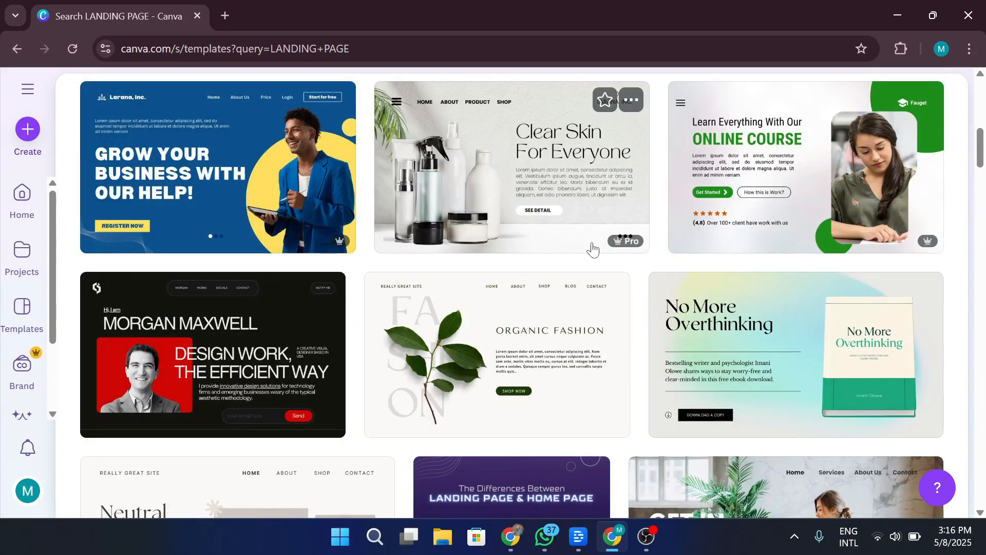
click(510, 357)
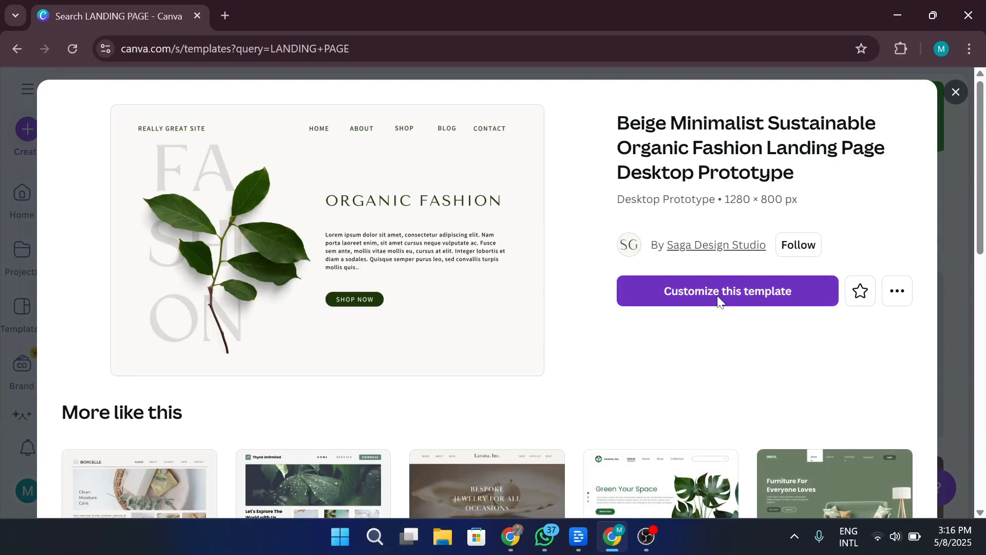
click(718, 301)
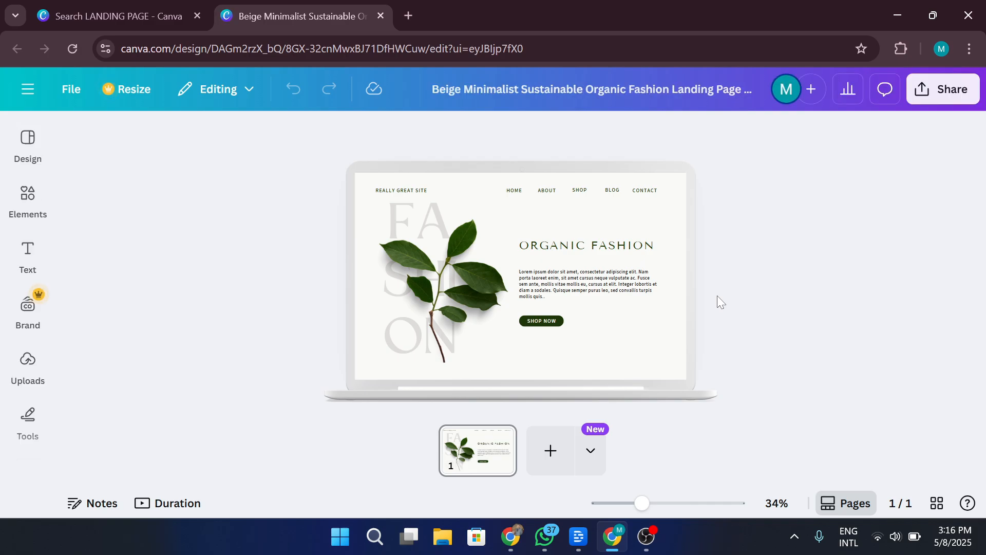
Replace the "ORGANIC FASHION" heading text with "DIGITAL GUIDE"
click(766, 253)
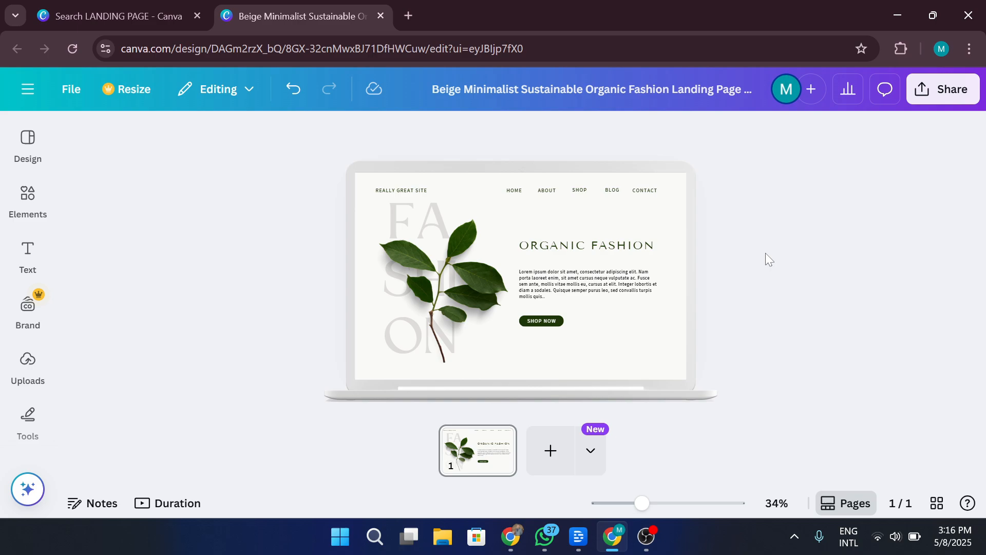
double_click(601, 252)
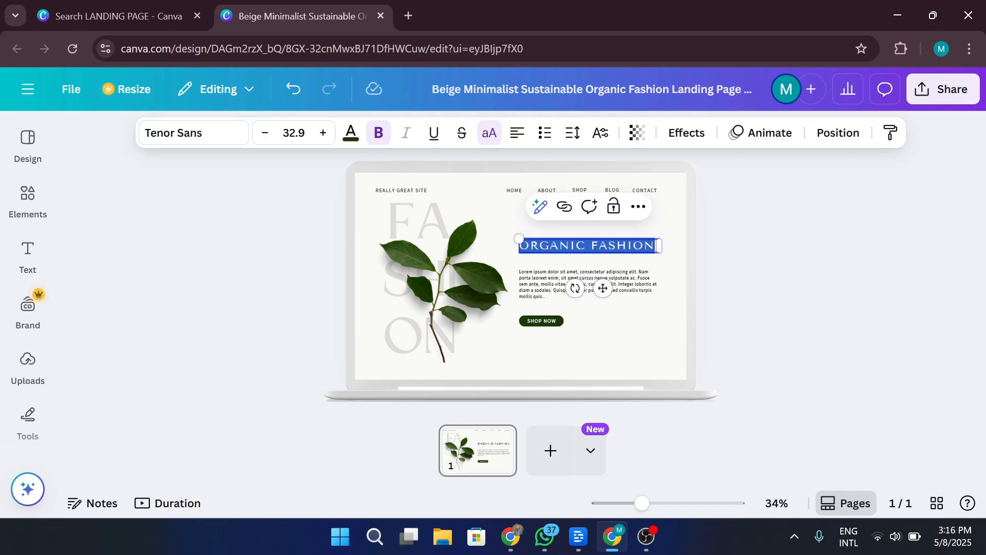
text(DIGITAL GUIDE)
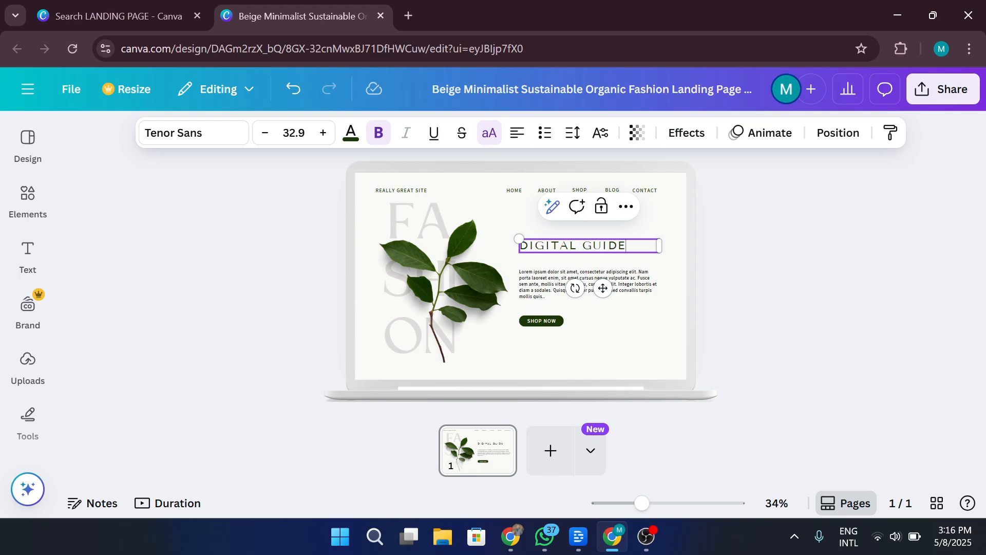
Increase the font size of the whole "DIGITAL GUIDE" heading to 42.9
key(ctrl+a)
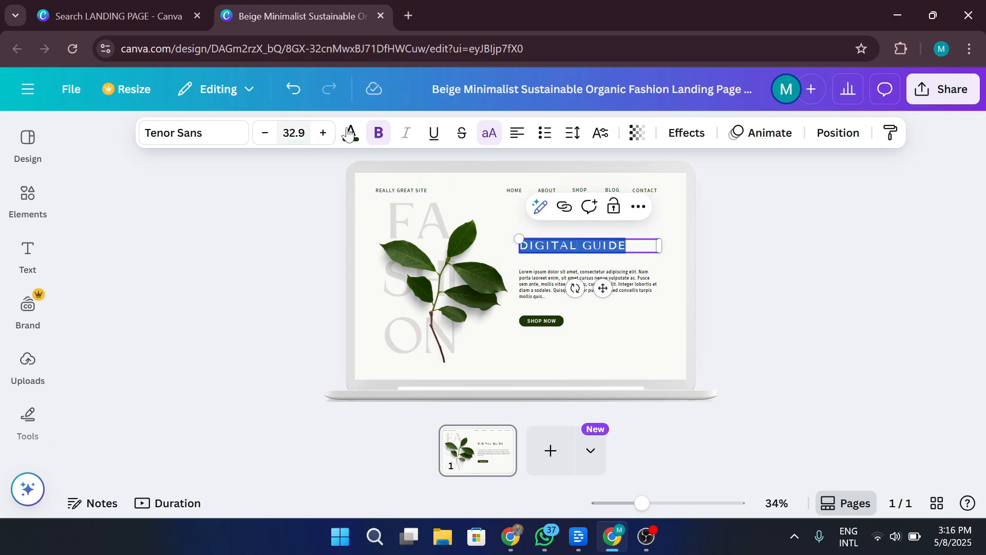
click(323, 132)
click(323, 133)
click(323, 133)
click(323, 133)
click(323, 132)
click(323, 133)
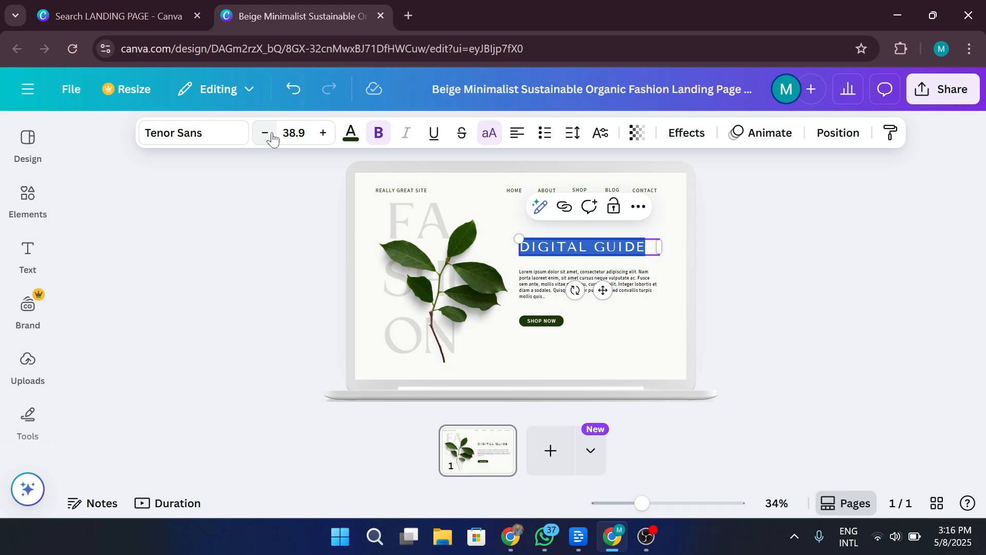
click(323, 132)
click(323, 132)
click(323, 133)
click(323, 133)
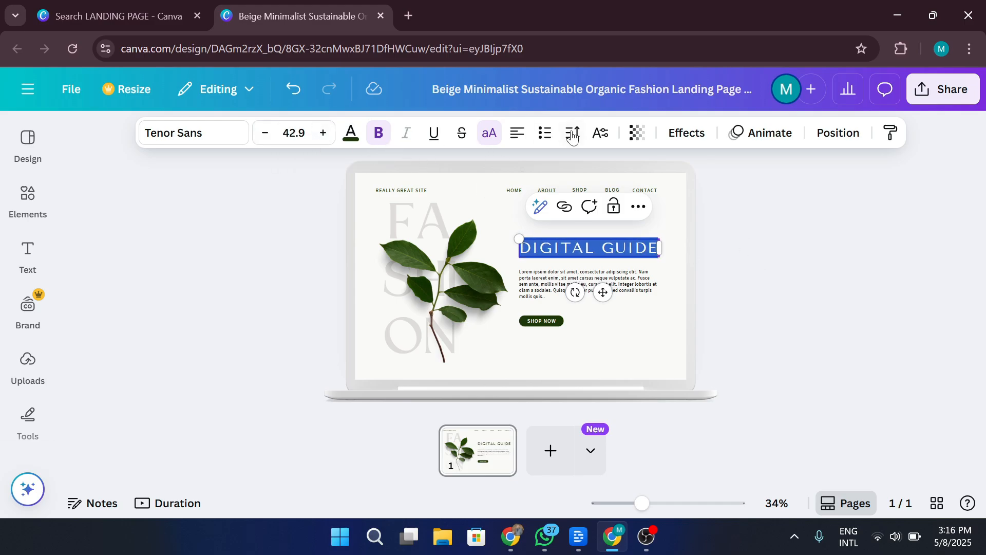
Right-align the "DIGITAL GUIDE" heading and scale it up to about font size 48.8, centred higher above the paragraph
click(519, 132)
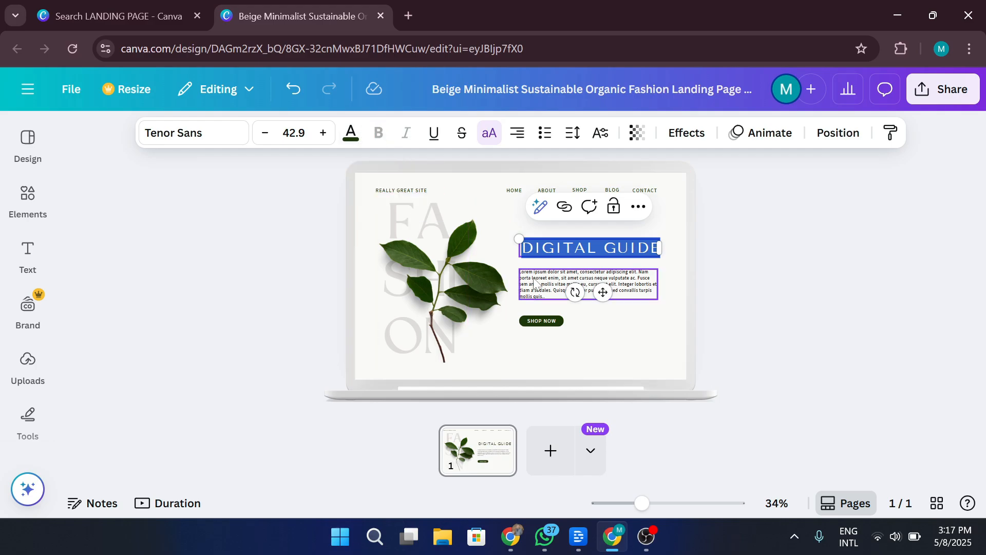
drag(519, 239, 500, 237)
drag(609, 262, 618, 255)
click(822, 280)
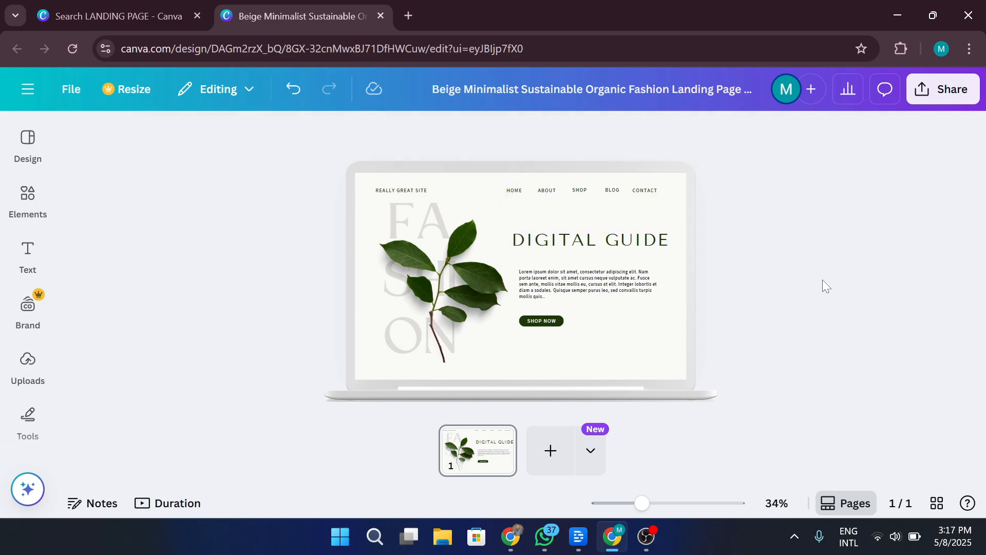
Change the font of the "DIGITAL GUIDE" heading to TAN Pearl
click(590, 240)
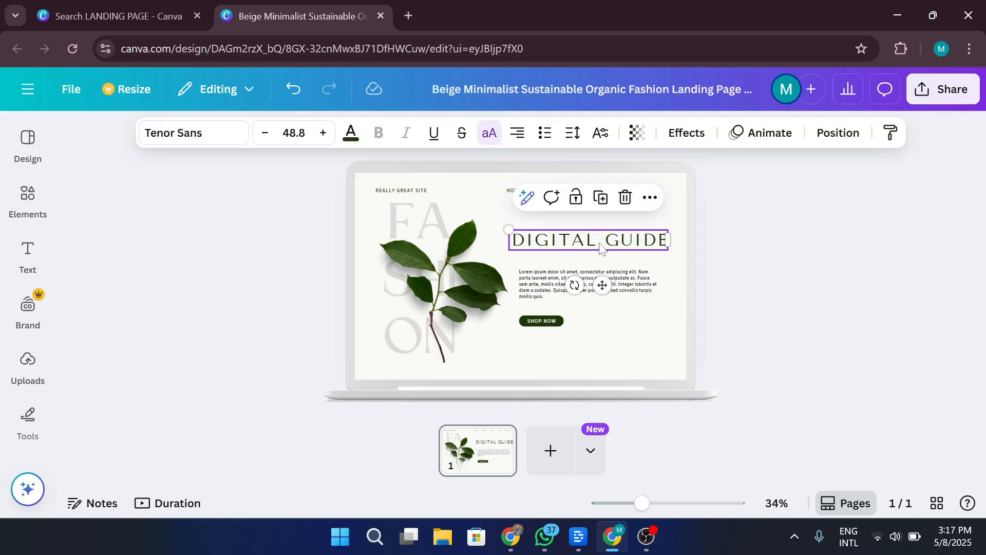
click(199, 138)
scroll(170, 341, down, 3)
click(154, 370)
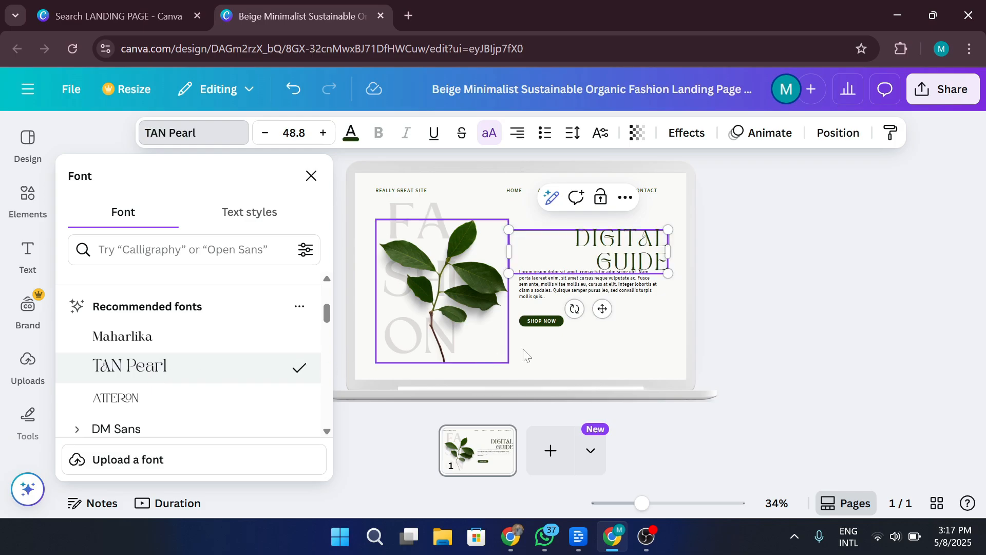
Justify the "DIGITAL GUIDE" heading in a narrower two-line text box and place it just above the paragraph
drag(670, 258, 616, 248)
click(517, 133)
click(813, 250)
drag(556, 226, 588, 226)
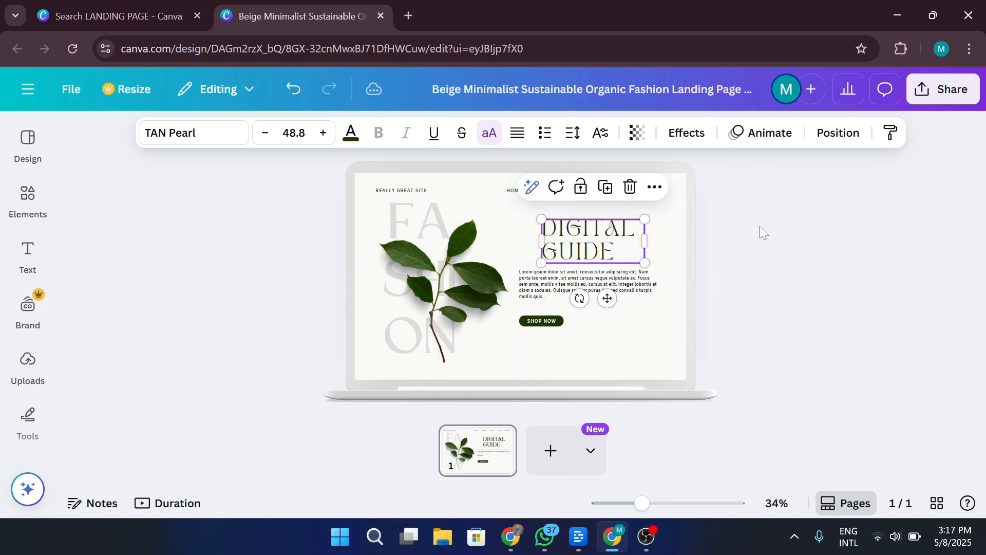
click(760, 226)
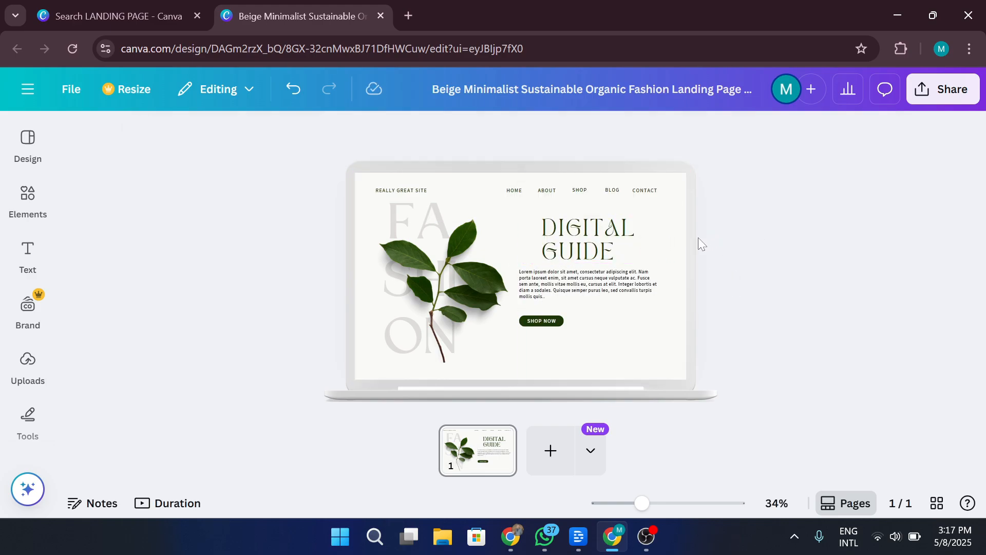
Examine the crop, aspect ratio and rotation options for the plant image without applying any
double_click(586, 284)
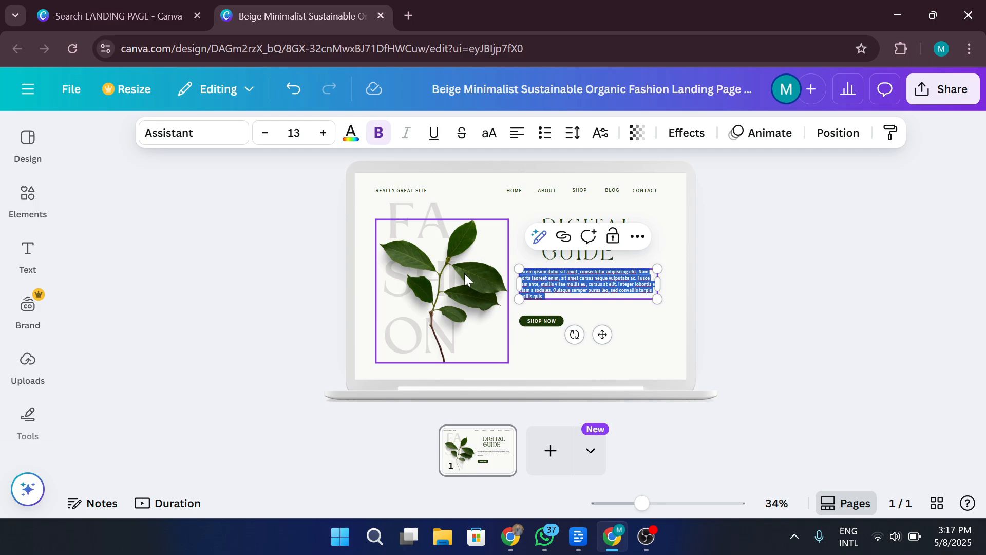
double_click(465, 274)
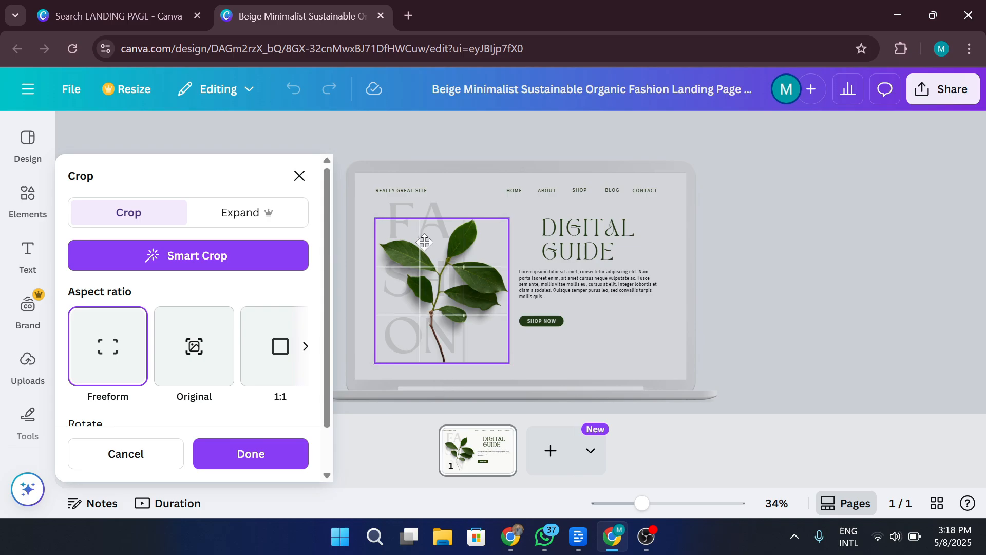
scroll(226, 292, down, 1)
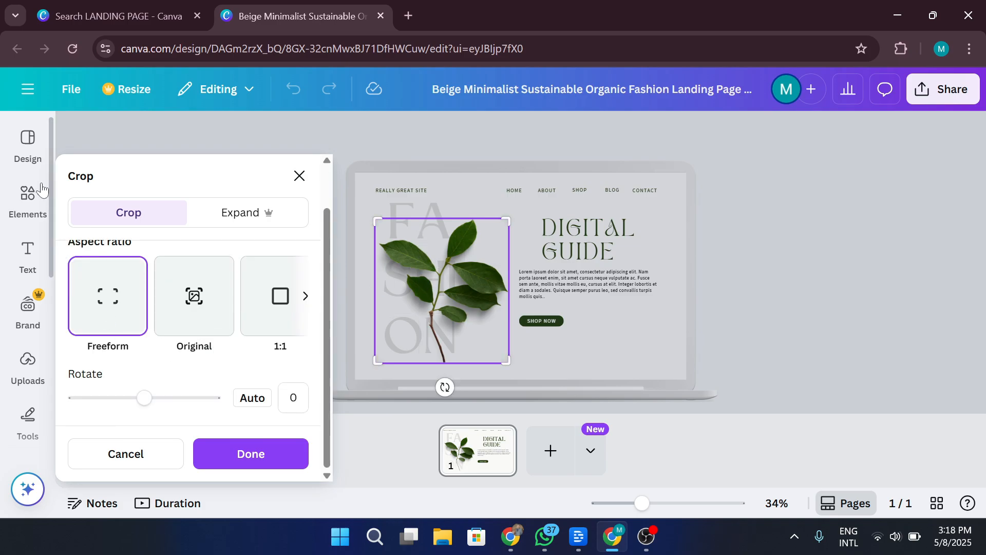
scroll(234, 358, up, 1)
scroll(273, 246, down, 1)
scroll(273, 247, up, 1)
scroll(273, 247, down, 1)
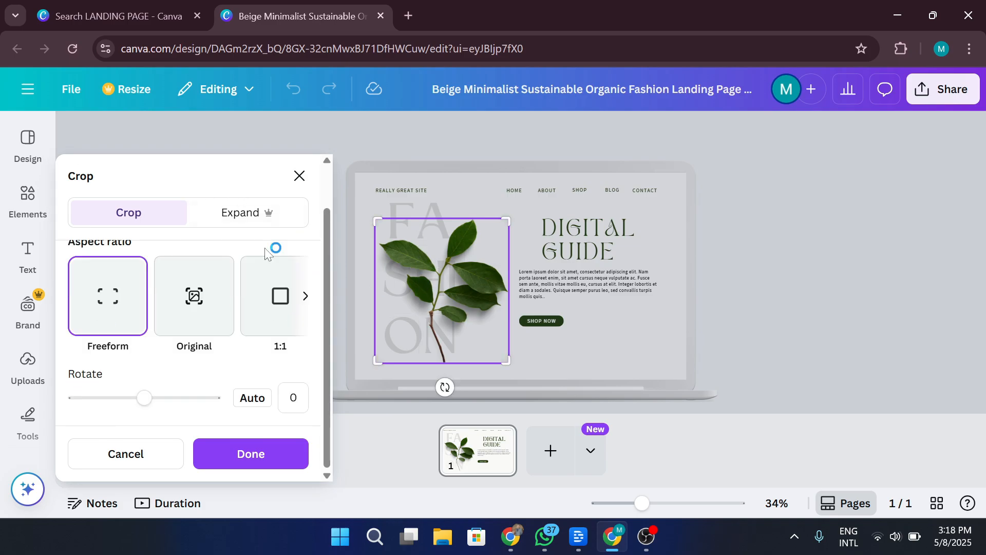
scroll(236, 303, up, 1)
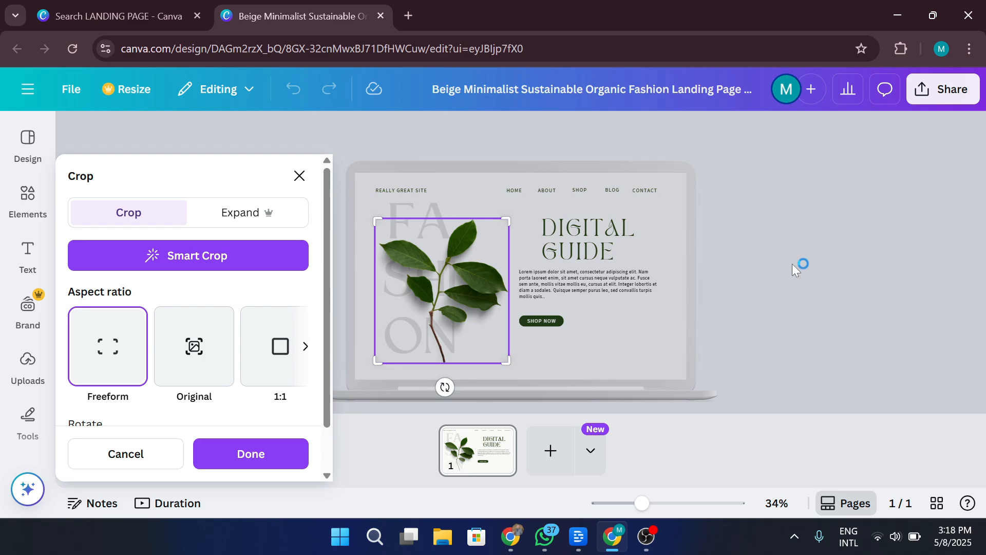
click(873, 254)
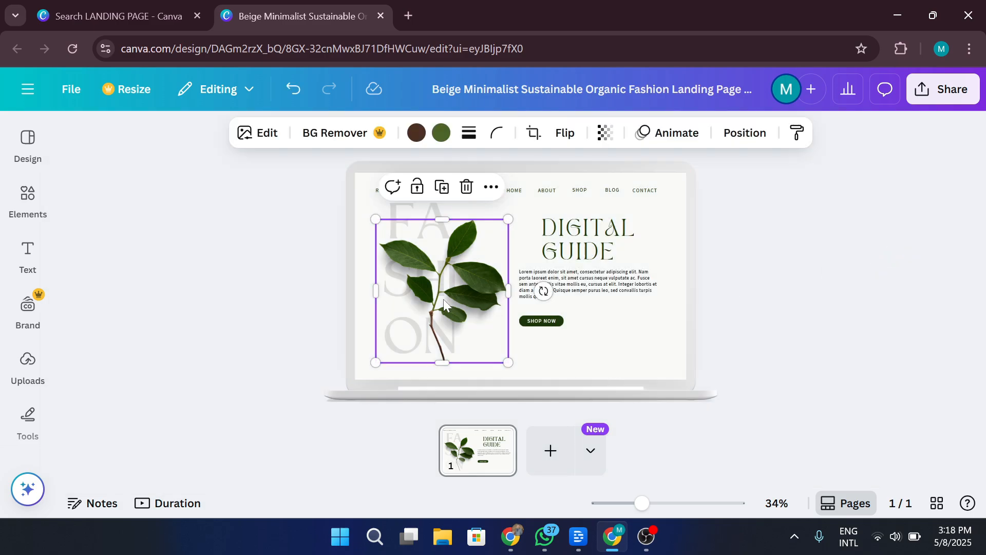
Delete the plant image and undo the deletion
key(Delete)
key(ctrl+z)
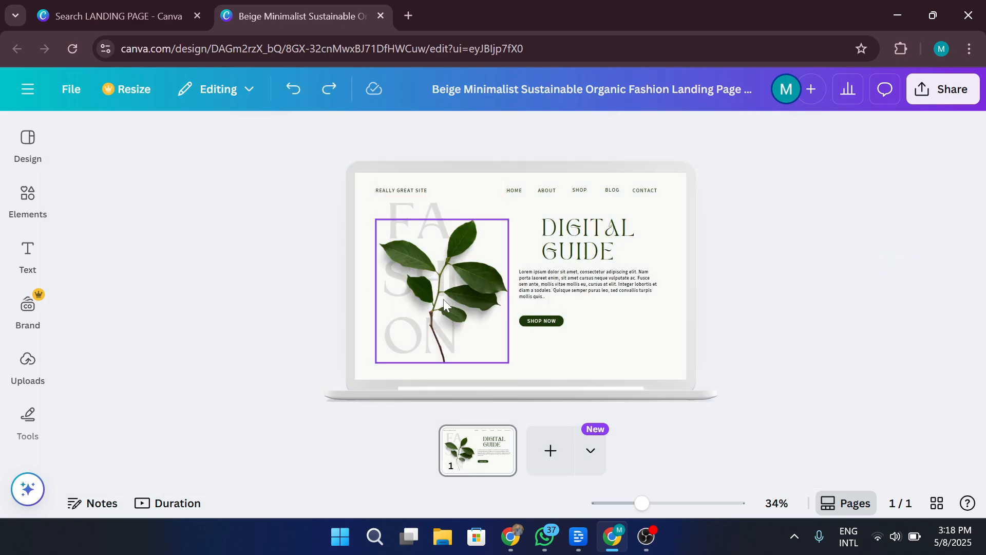
Replace the plant image with the uploaded photo of the man holding a camera, placed over the FASHION lettering below the site name
click(28, 361)
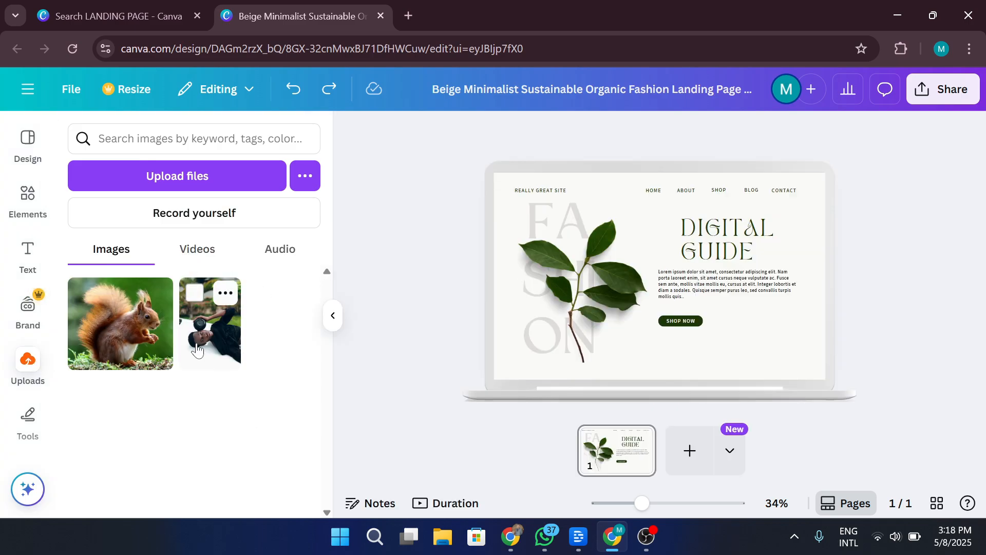
click(544, 286)
key(Delete)
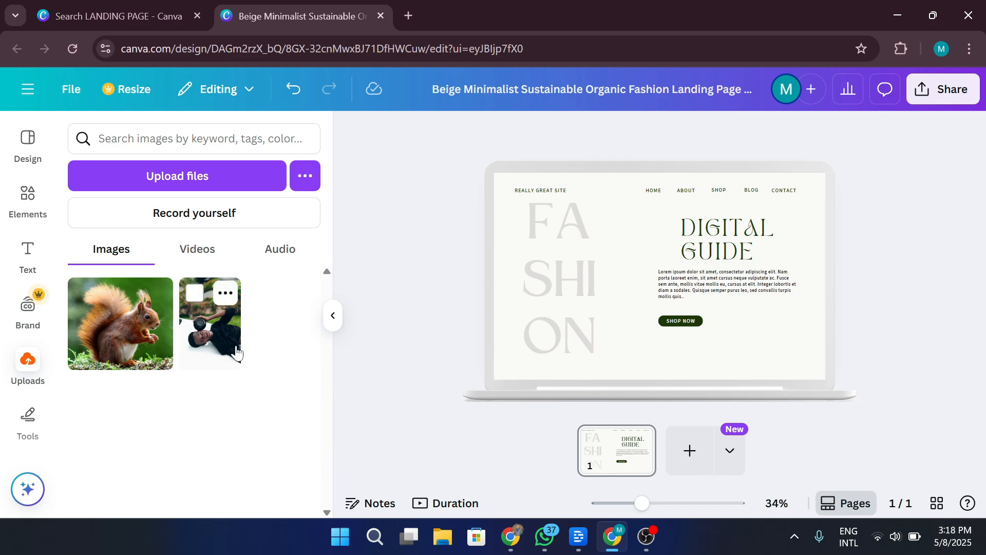
drag(236, 352, 526, 196)
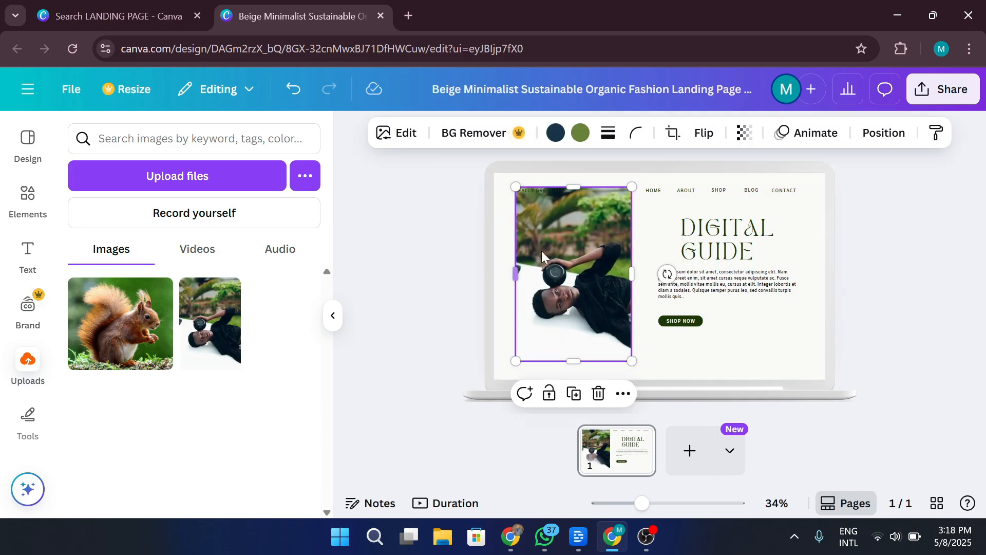
drag(563, 259, 551, 278)
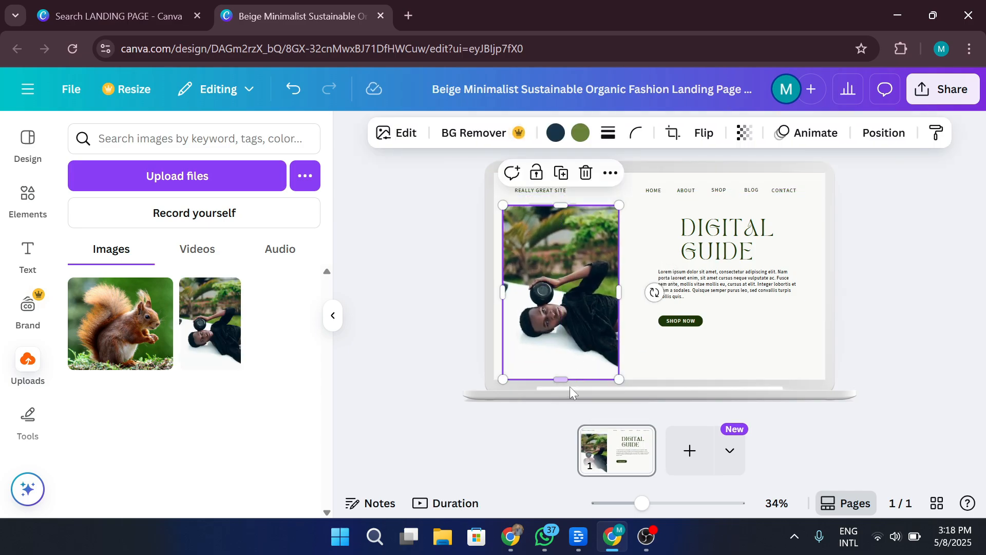
Crop the camera photo from its upper and lower edges and move it so its left edge lines up with the site name
drag(560, 379, 560, 349)
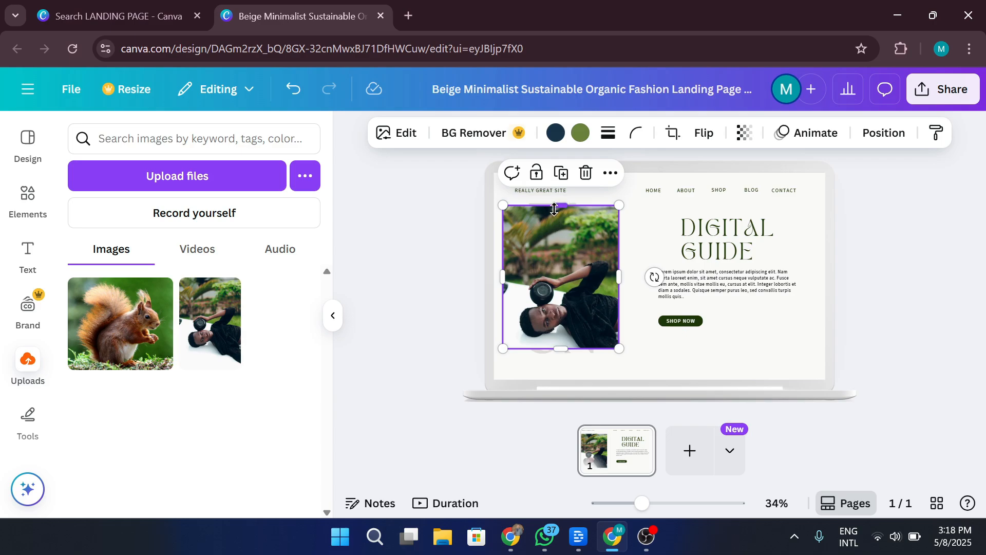
drag(560, 206, 562, 241)
drag(570, 289, 583, 273)
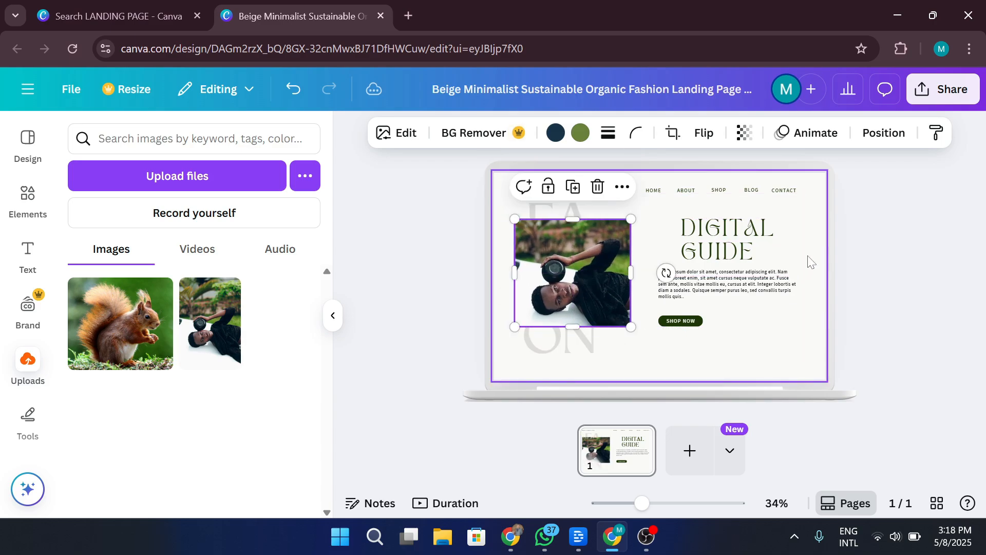
click(870, 249)
click(571, 315)
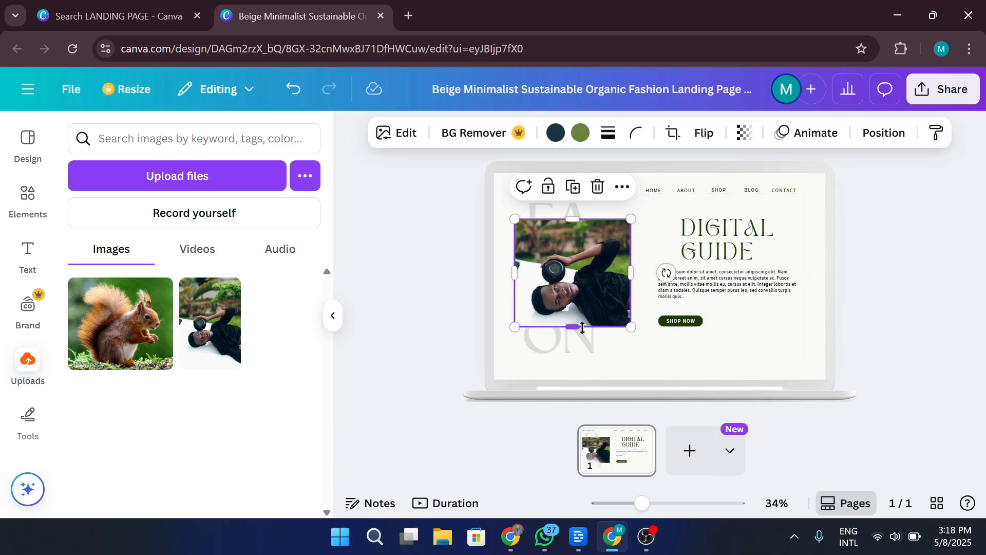
Extend the camera photo's crop up to just below the site name and down until it fully covers the FASHION lettering
drag(574, 327, 582, 347)
drag(572, 219, 573, 198)
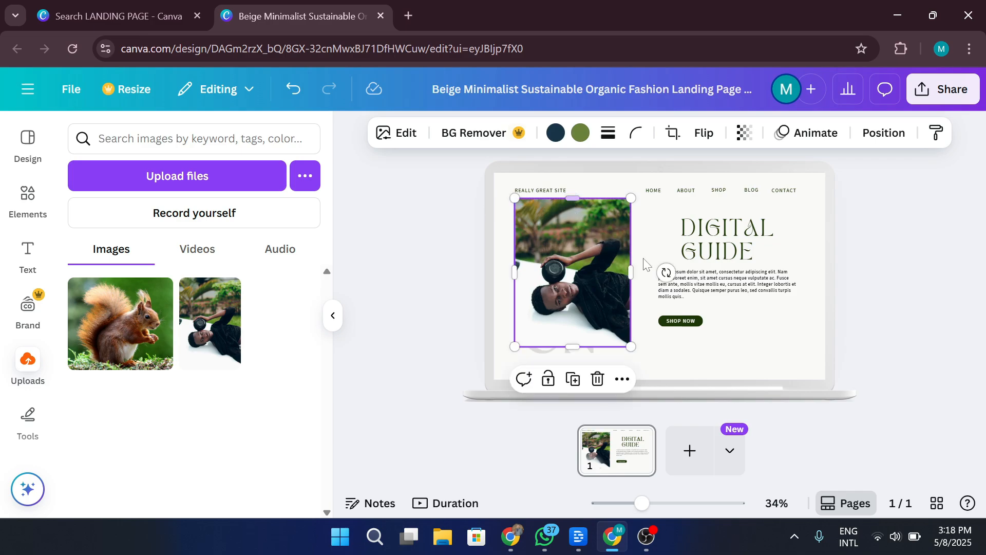
drag(571, 348, 570, 356)
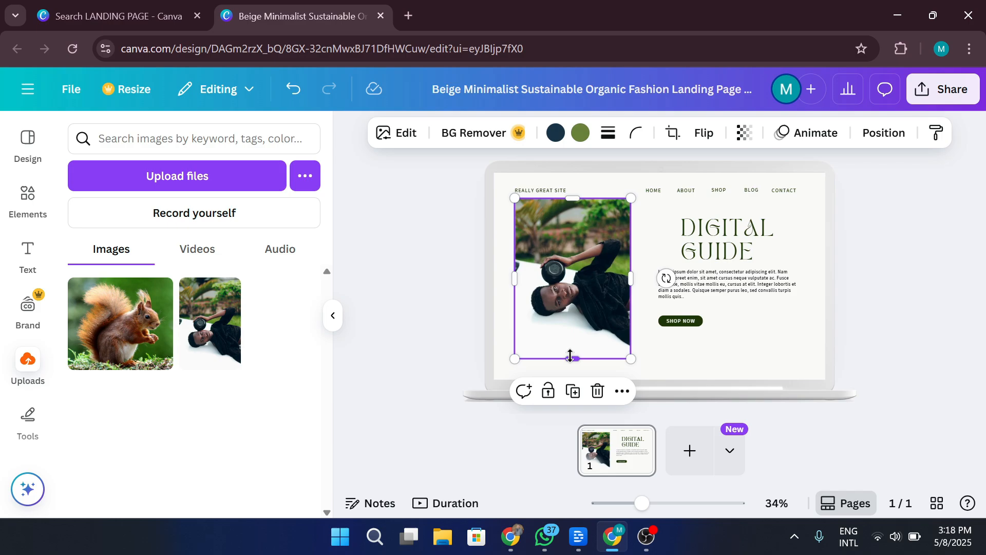
drag(570, 356, 570, 357)
click(891, 303)
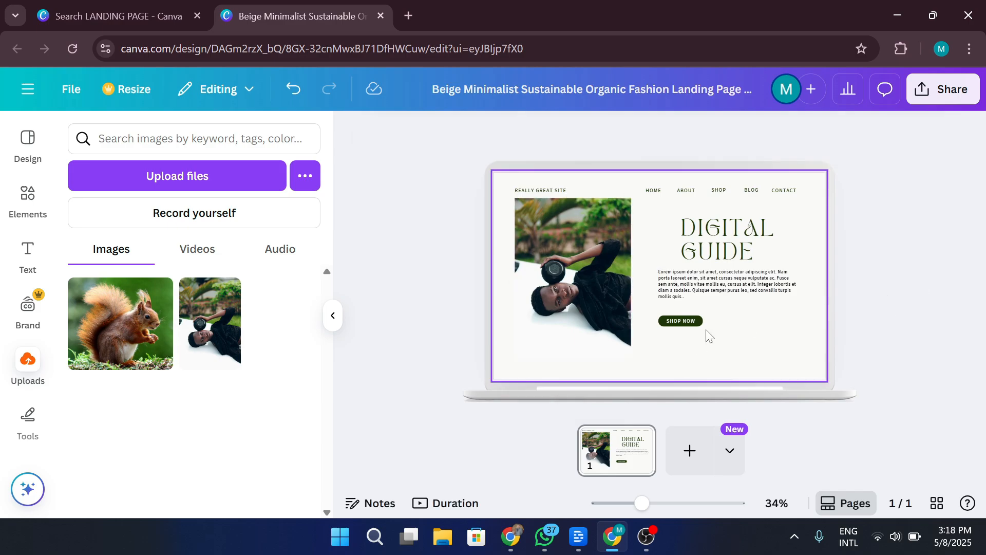
Delete the SHOP NOW label from the button and undo the deletion
click(690, 323)
key(Delete)
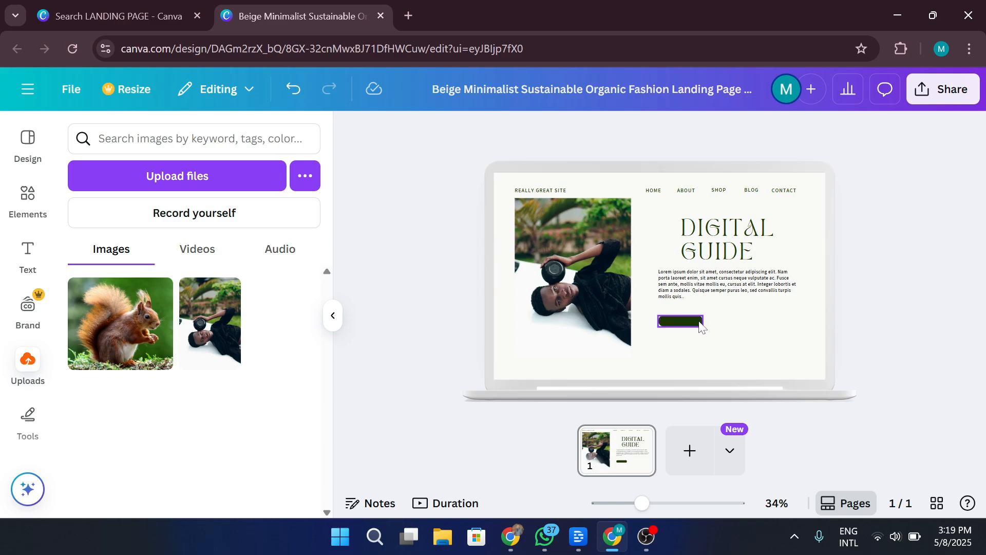
key(ctrl+z)
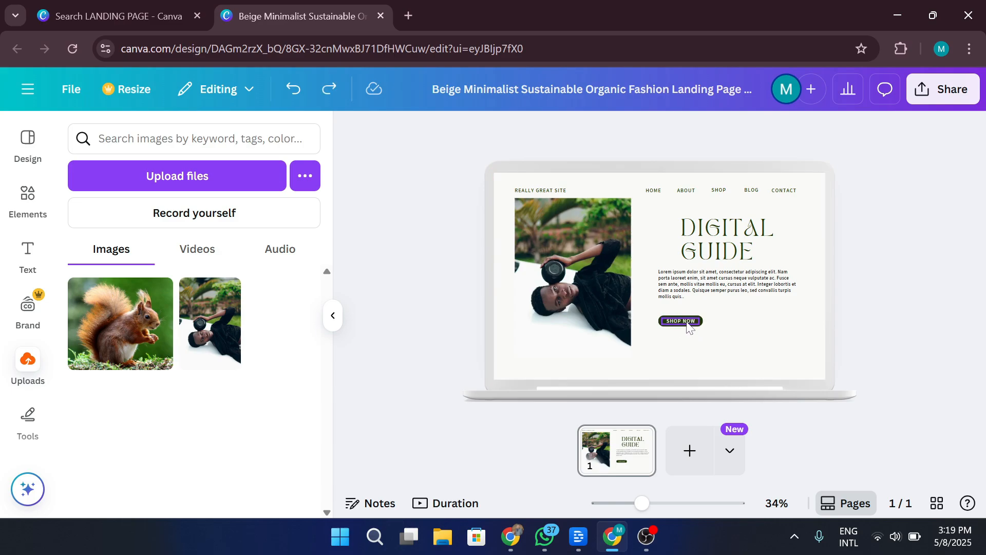
click(689, 327)
mouse_move(689, 327)
mouse_down()
mouse_move(722, 323)
mouse_move(685, 323)
mouse_up()
key(ctrl+z)
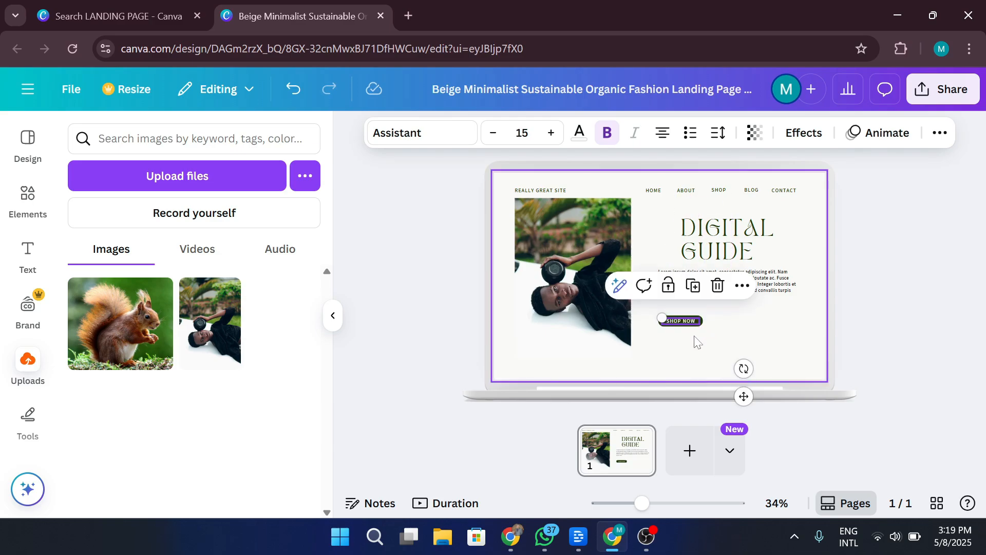
click(945, 303)
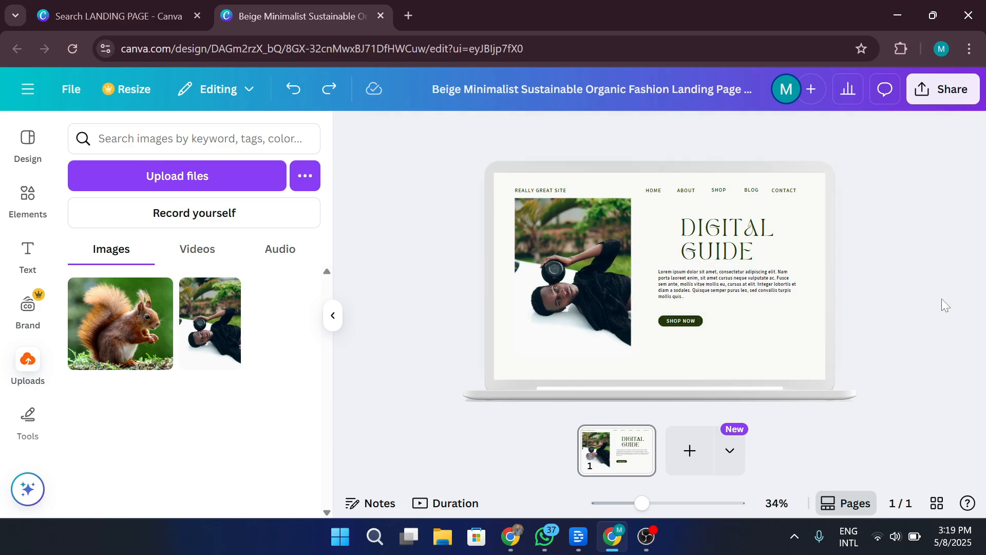
Enlarge the SHOP NOW button together with its label to a text size of about 31.2 and place it centred below the paragraph
click(679, 325)
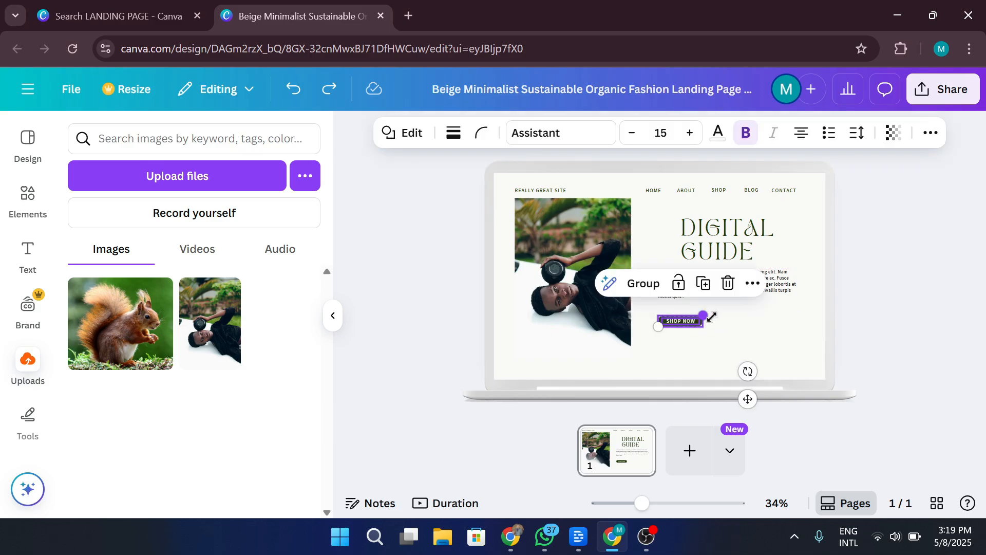
drag(702, 315, 728, 324)
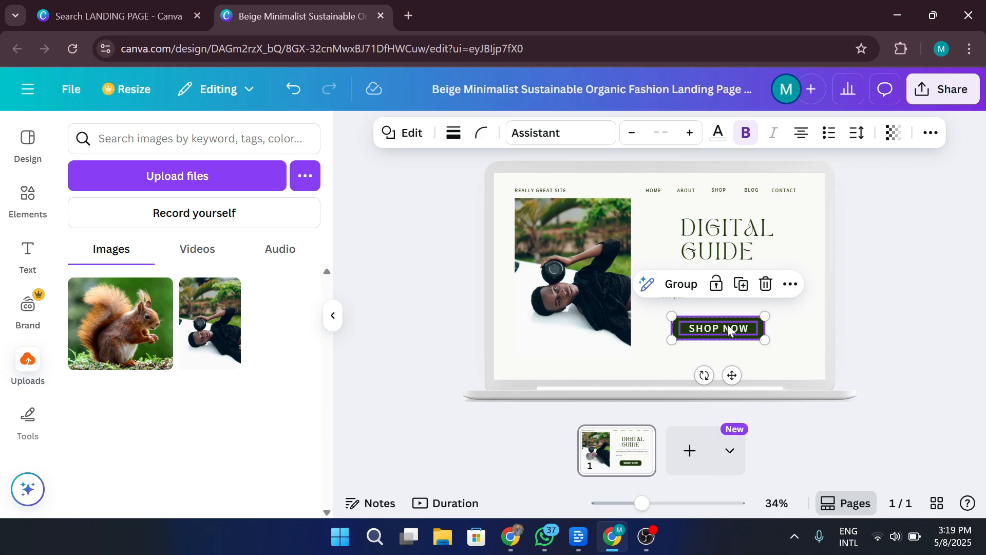
click(891, 362)
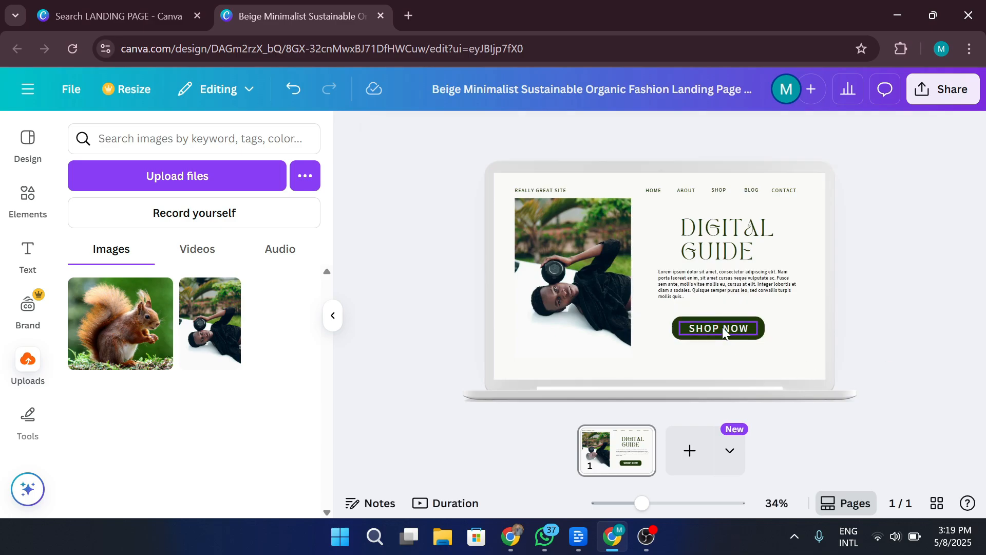
Change the button label to SUBSCRIBE
double_click(722, 326)
text(SU)
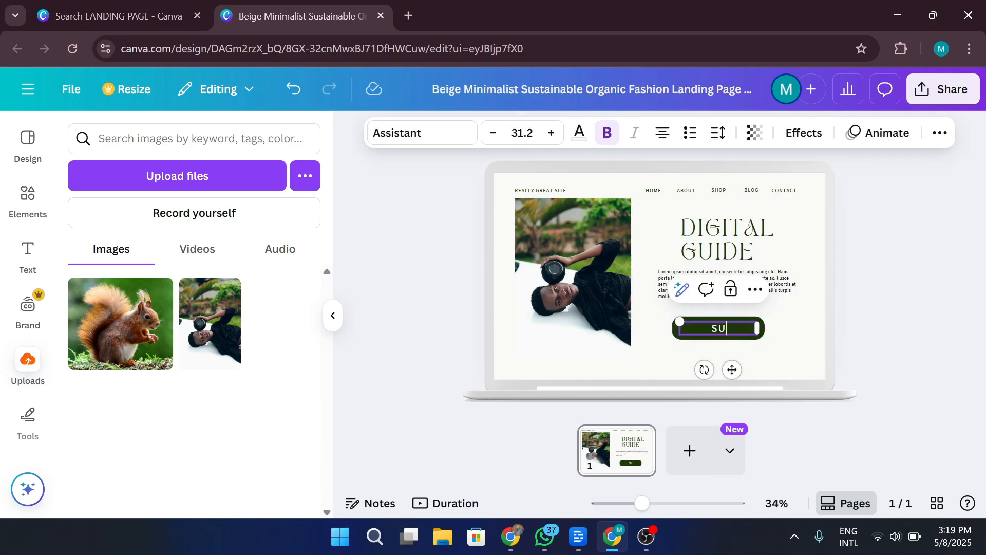
text(BSCRIBE)
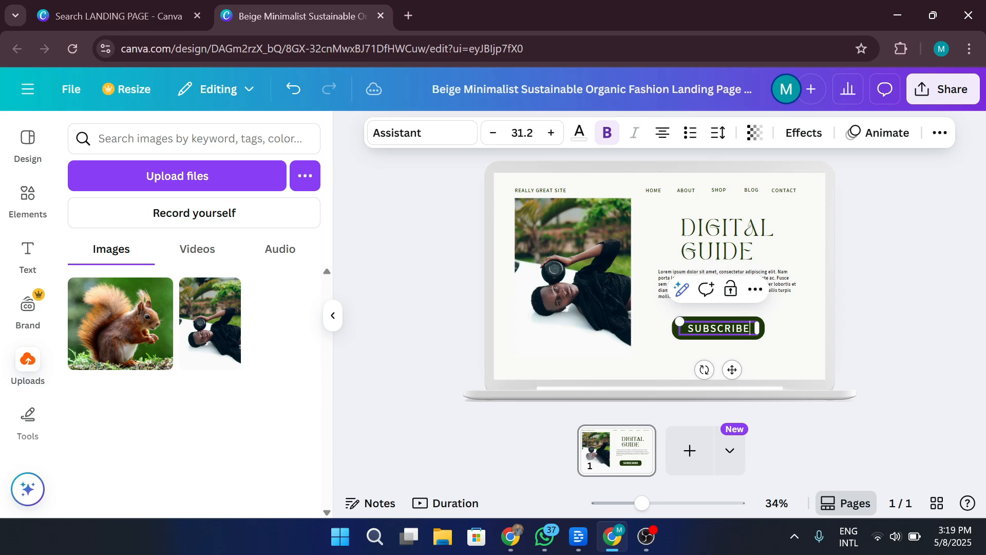
click(928, 266)
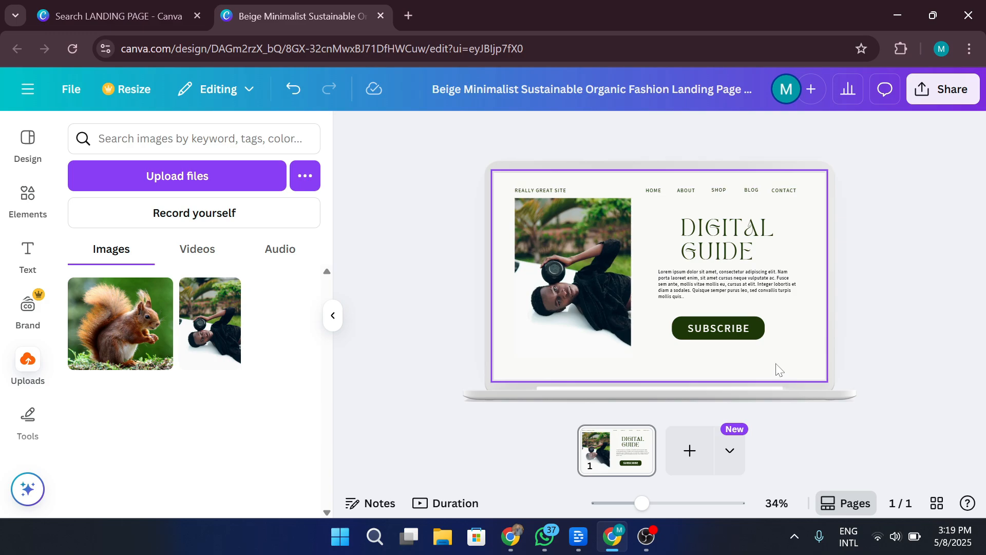
Link the SUBSCRIBE label to youtube.com
right_click(725, 337)
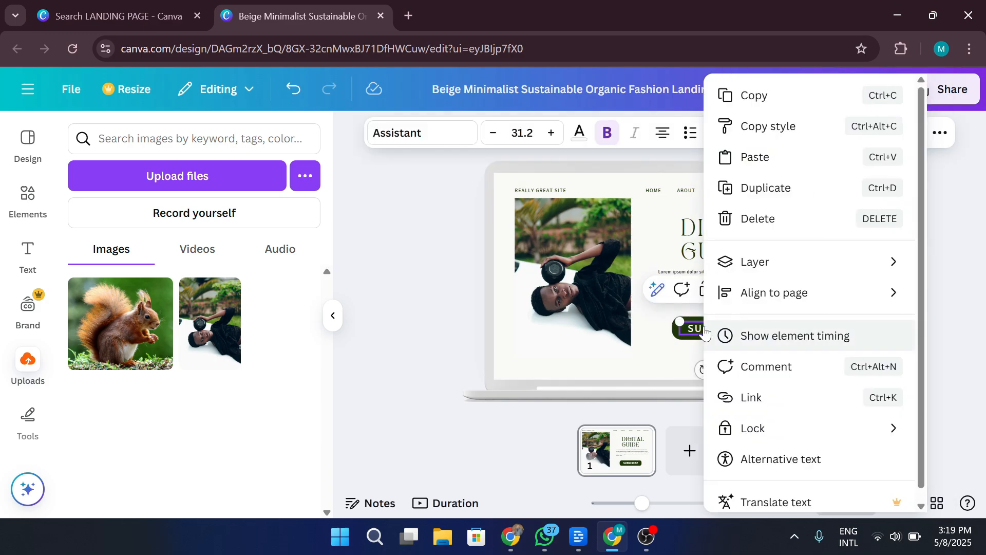
click(800, 397)
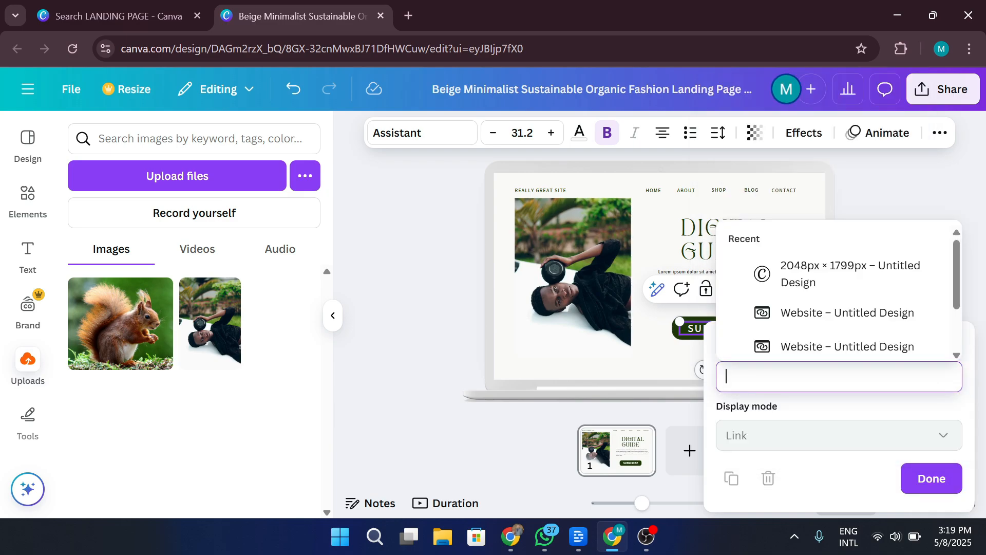
text(youd)
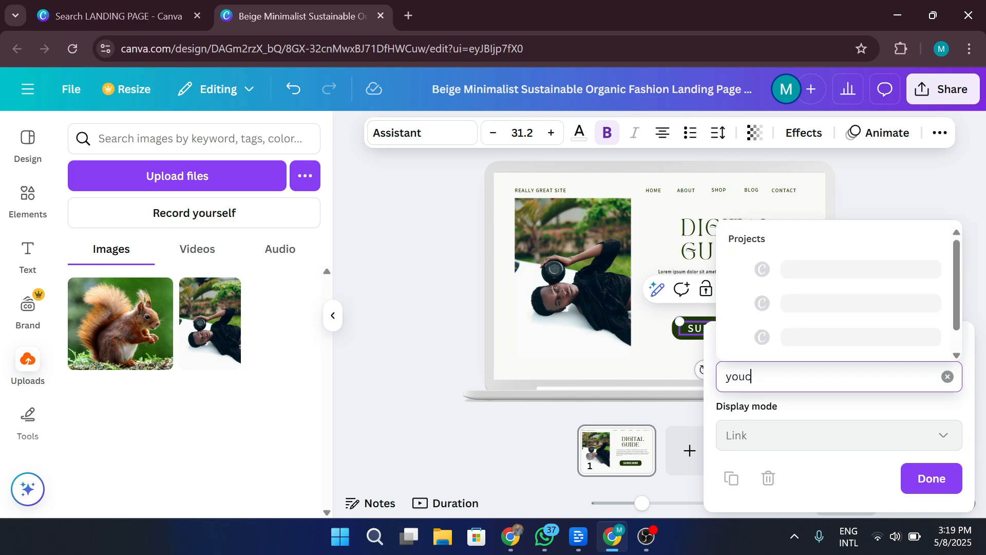
key(BackSpace)
text(tube.com)
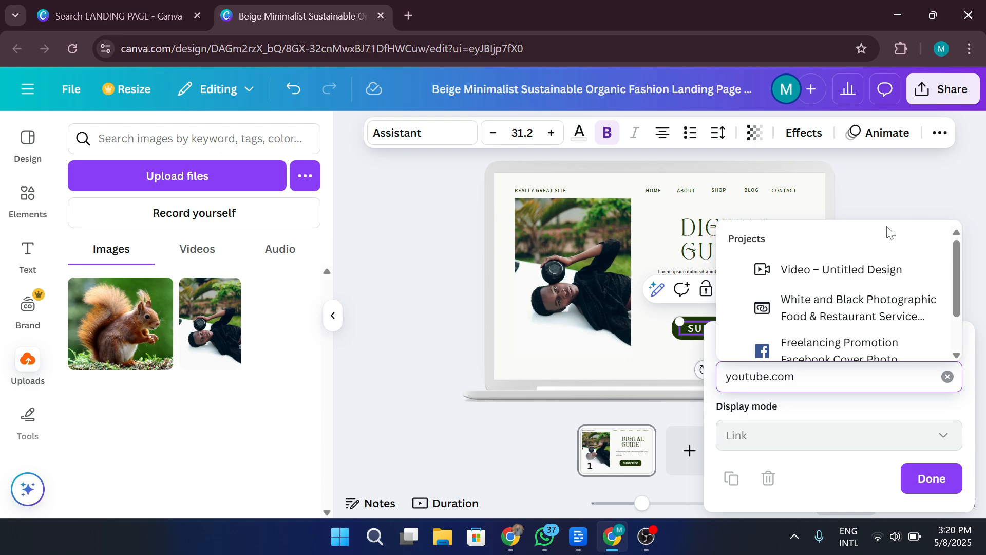
key(Return)
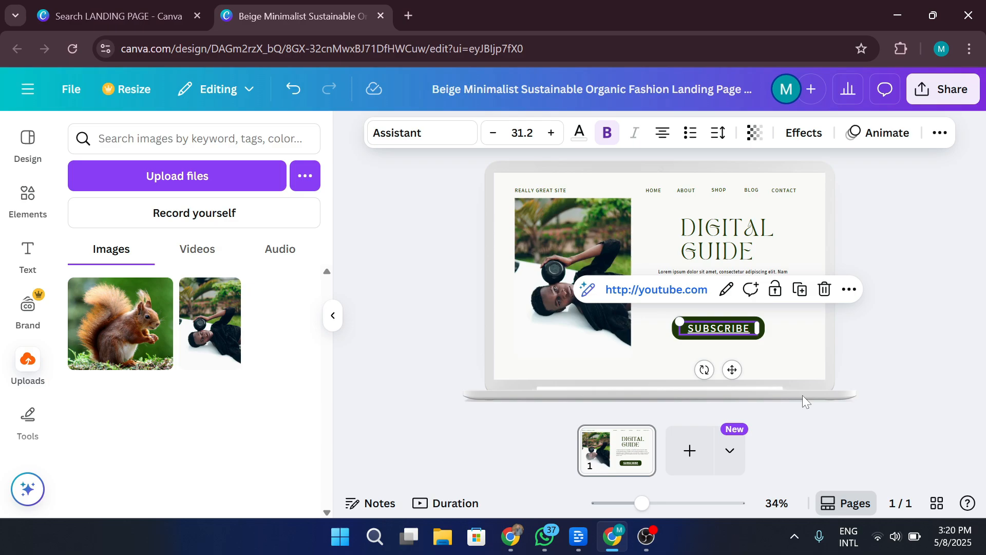
click(906, 372)
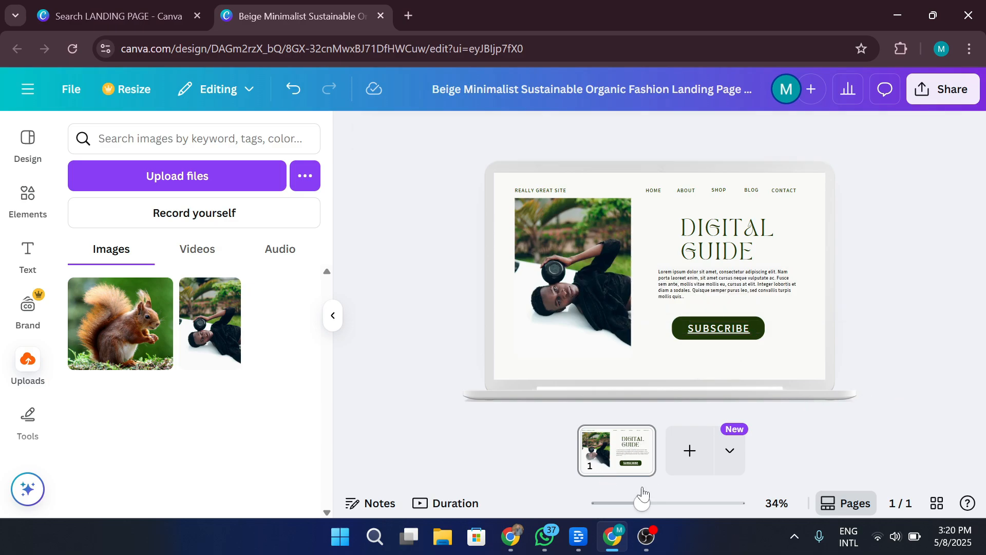
Add a blank second page and delete it again
click(689, 450)
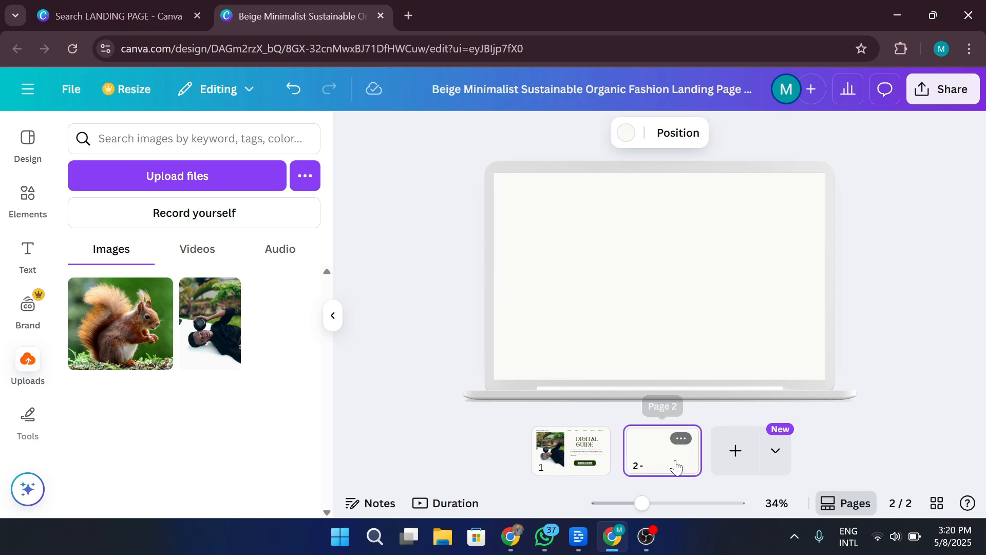
key(Delete)
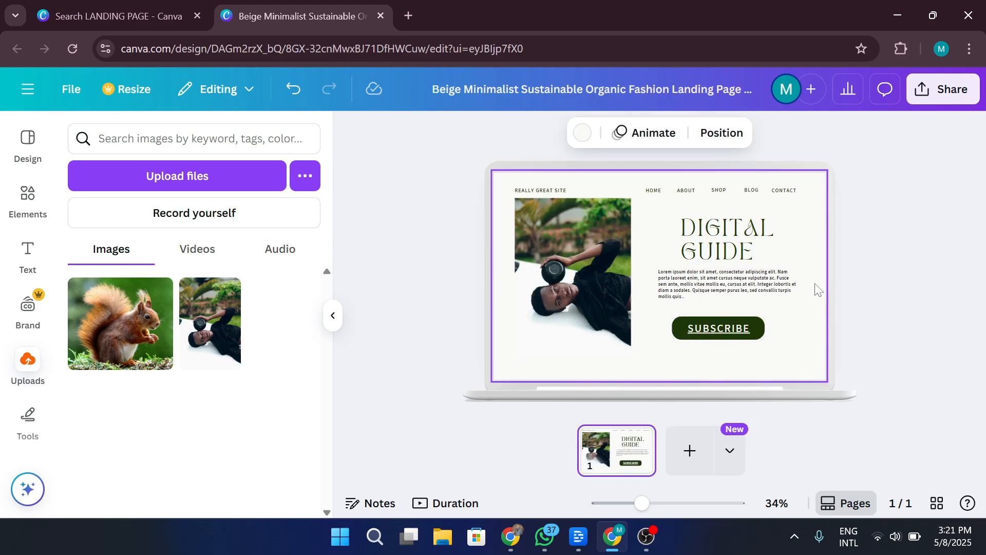
click(746, 256)
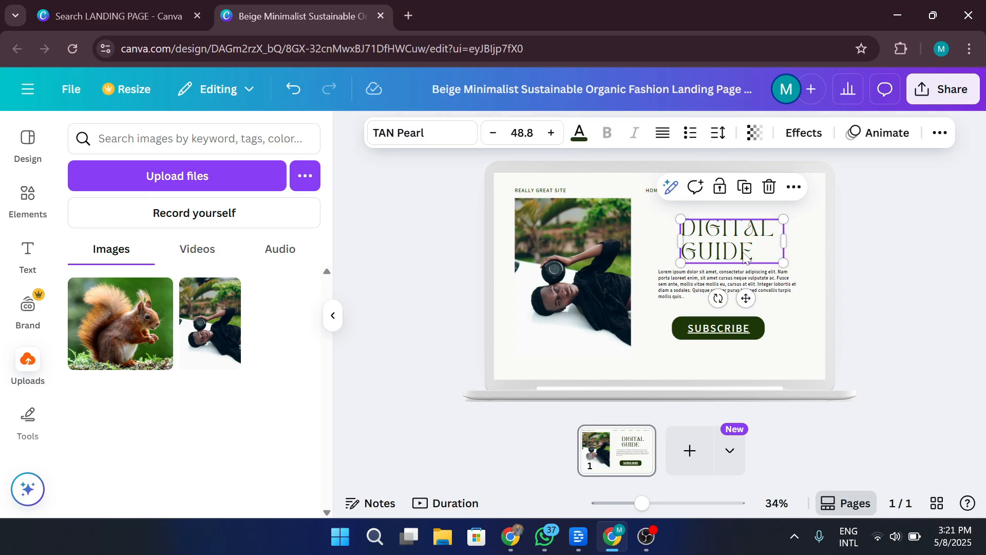
click(958, 239)
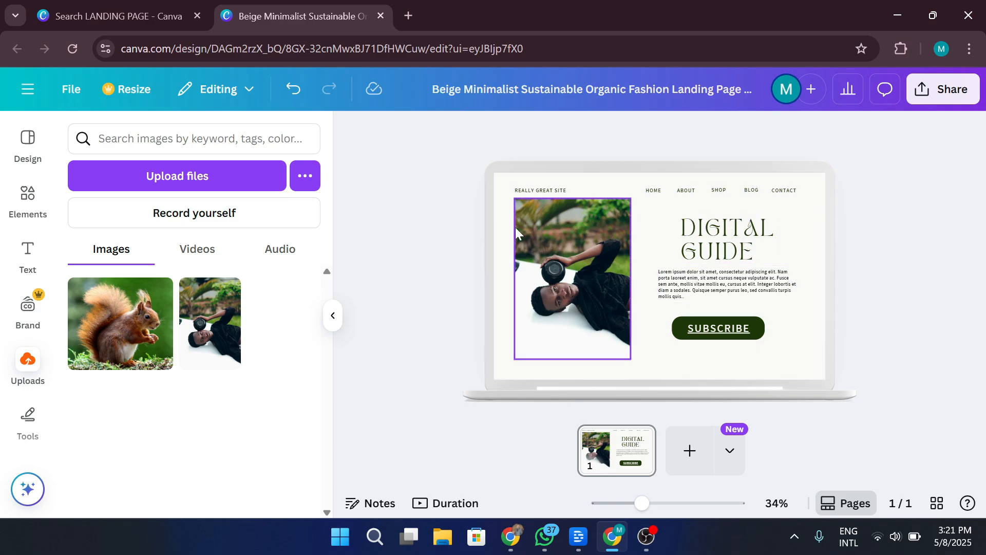
right_click(470, 273)
key(Escape)
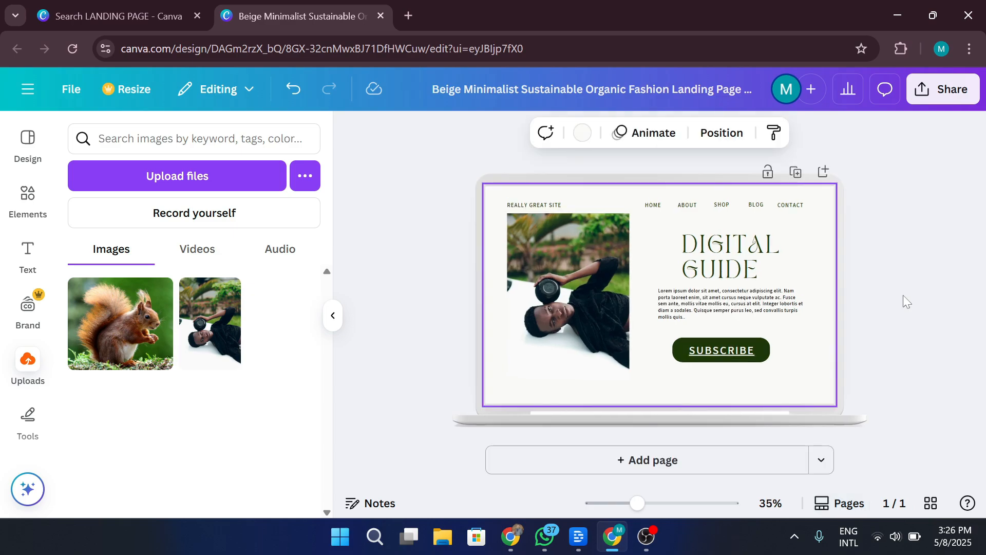
Present the landing page in full screen from the design's sharing options
click(943, 88)
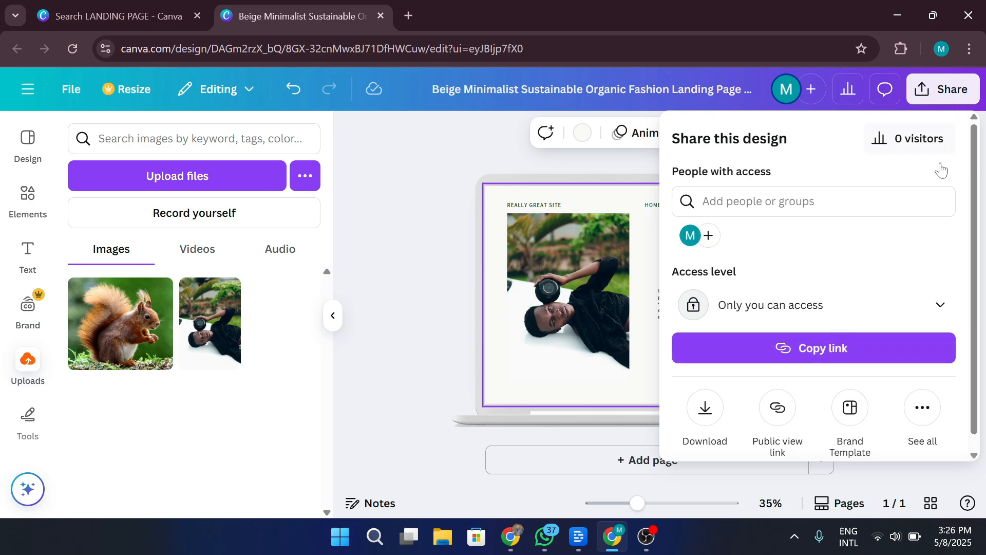
scroll(894, 287, down, 1)
click(922, 393)
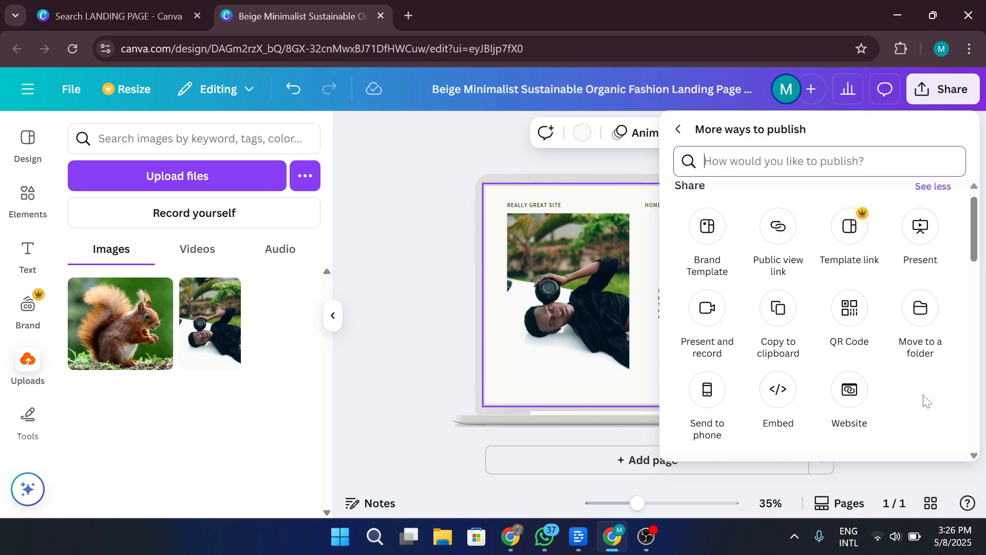
click(923, 255)
click(814, 185)
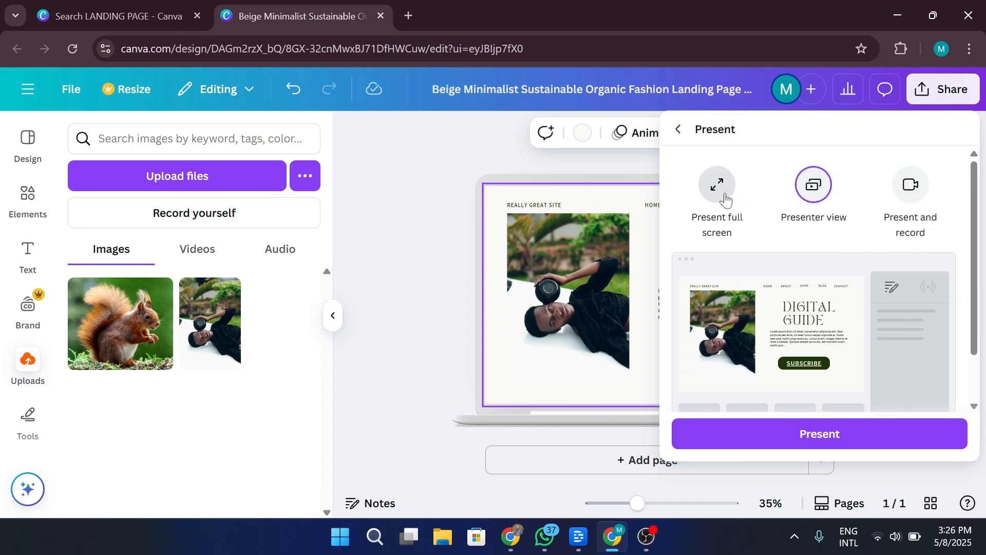
click(721, 191)
click(808, 433)
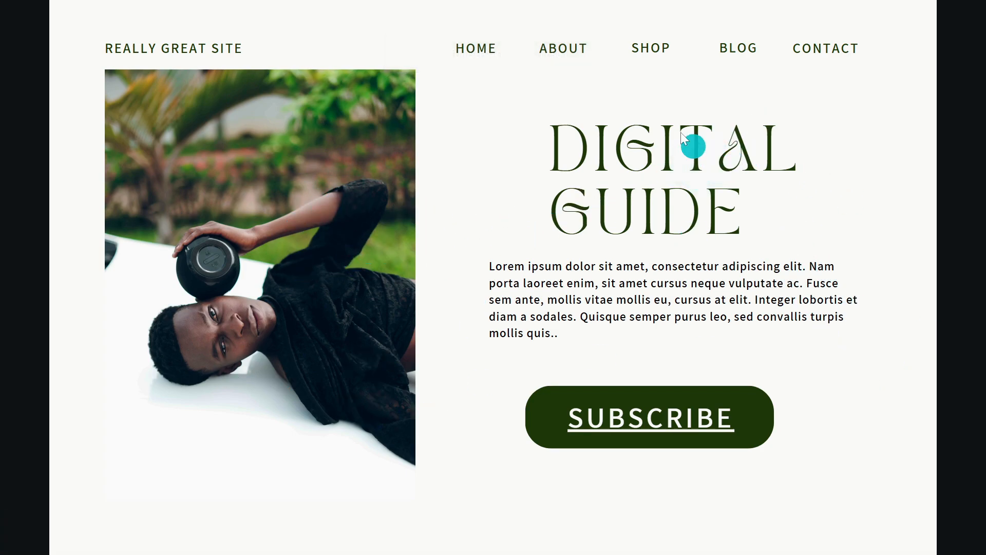
Test the SUBSCRIBE link in the presentation, close the page it opens and return to the editor
click(765, 251)
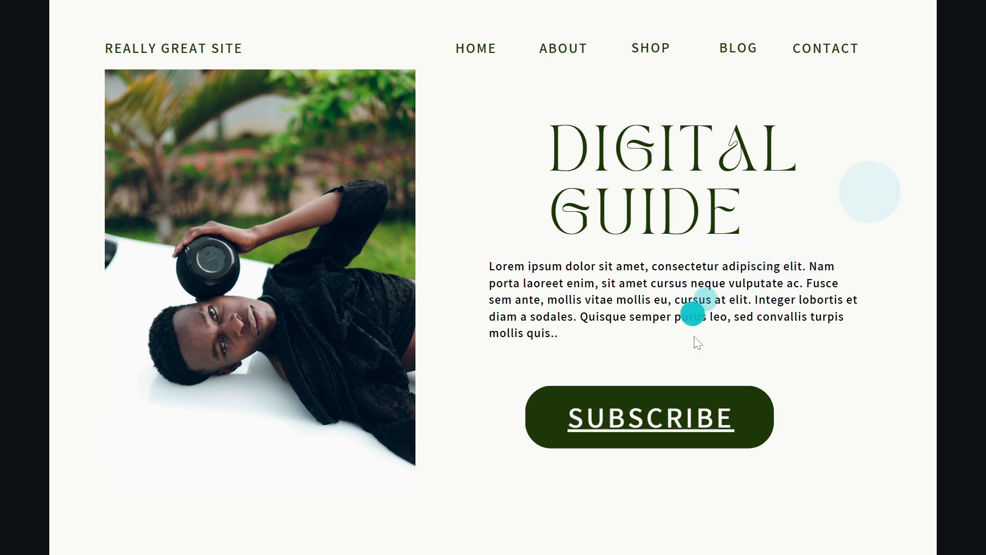
click(655, 429)
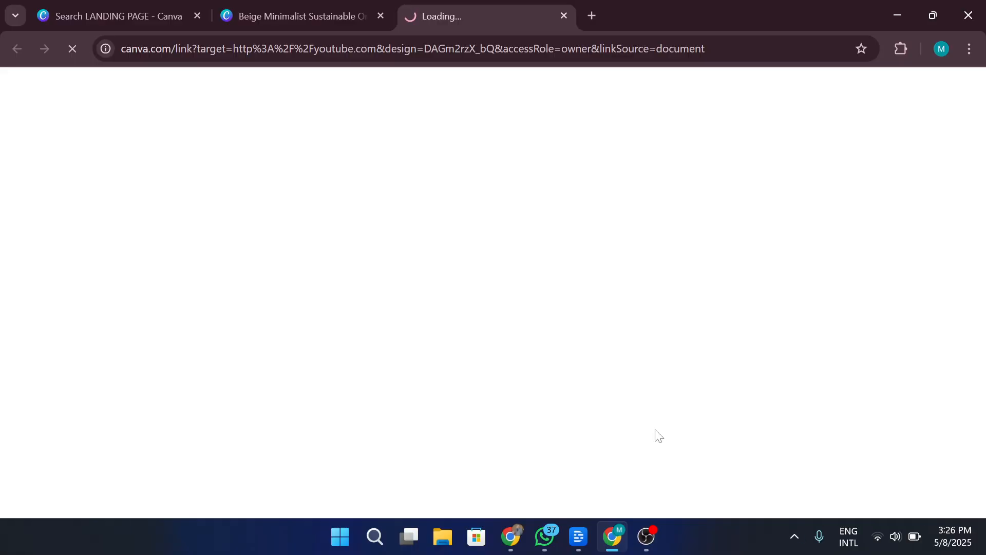
click(567, 15)
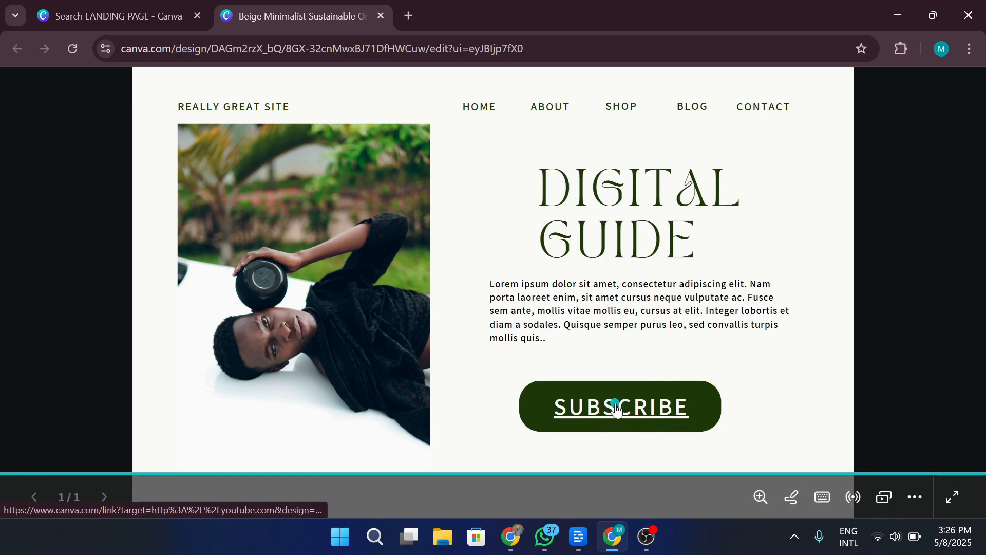
key(Escape)
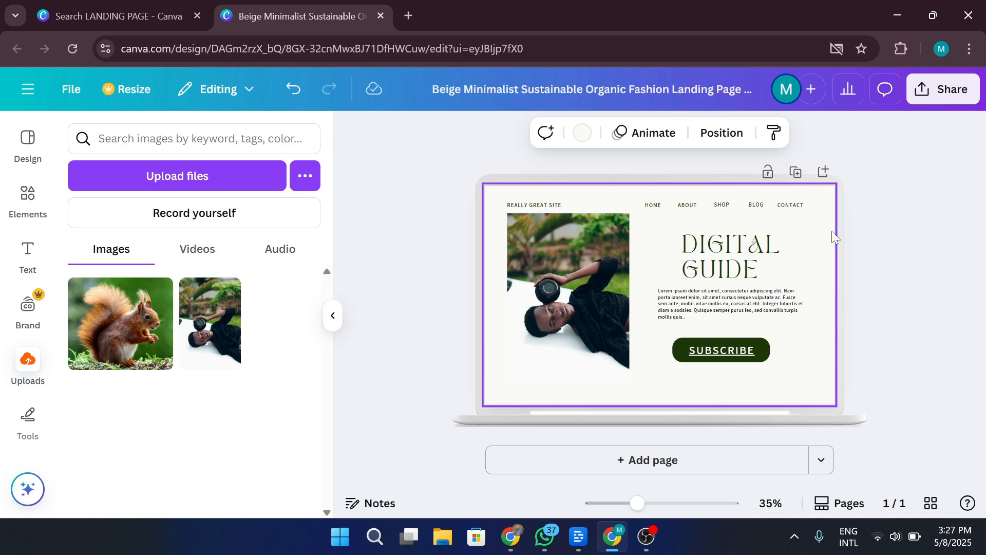
Open the design's Website publishing options, review the publish settings and return to the website URL form
click(943, 89)
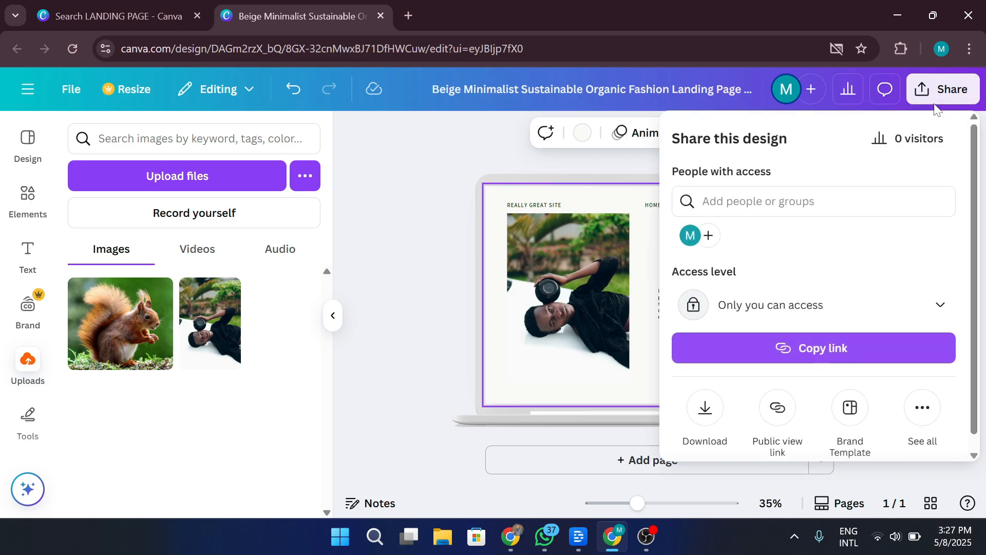
click(923, 411)
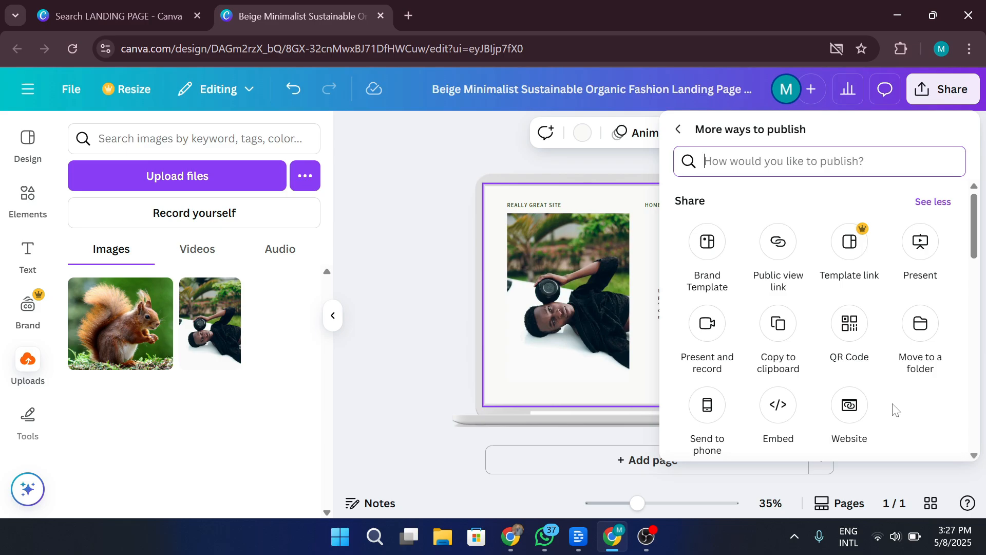
click(840, 403)
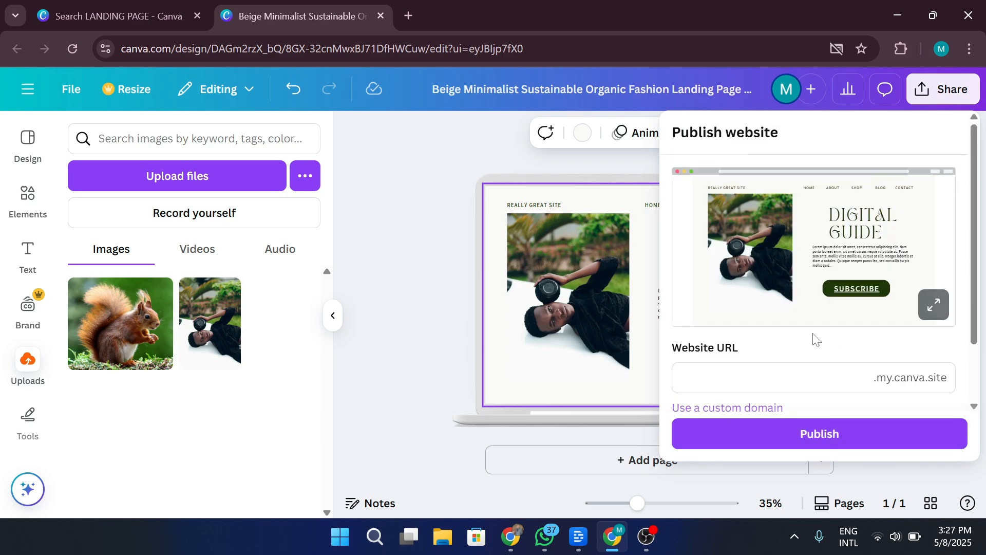
scroll(785, 343, down, 2)
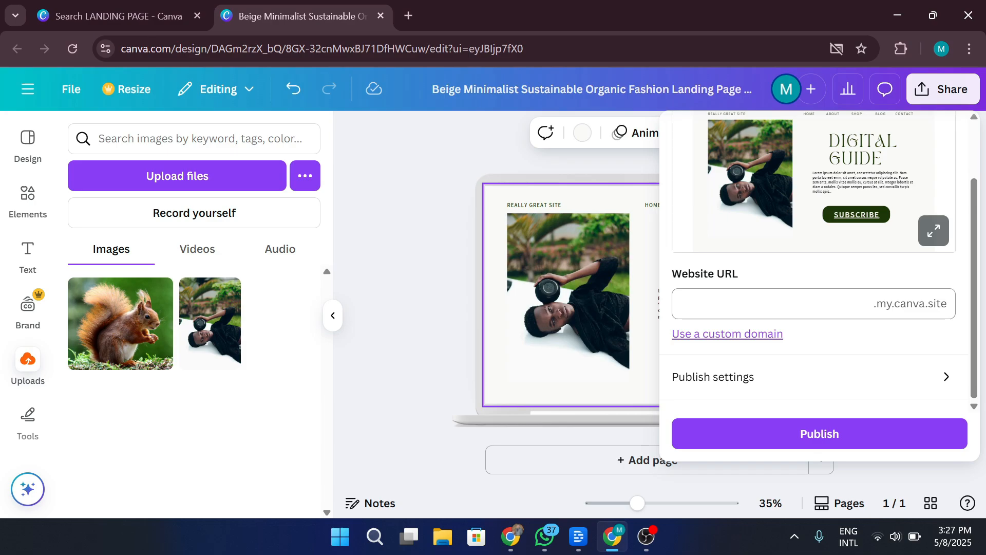
click(843, 378)
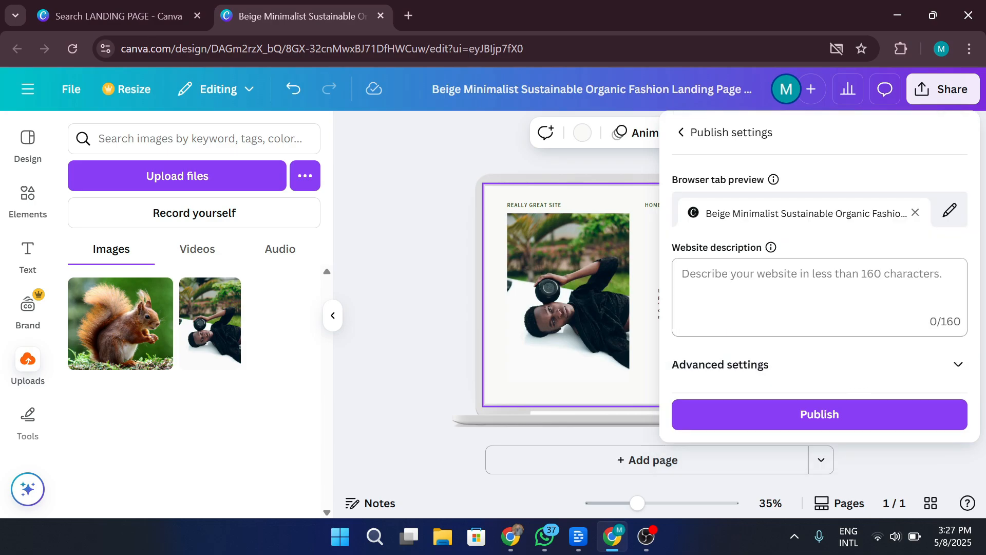
click(688, 146)
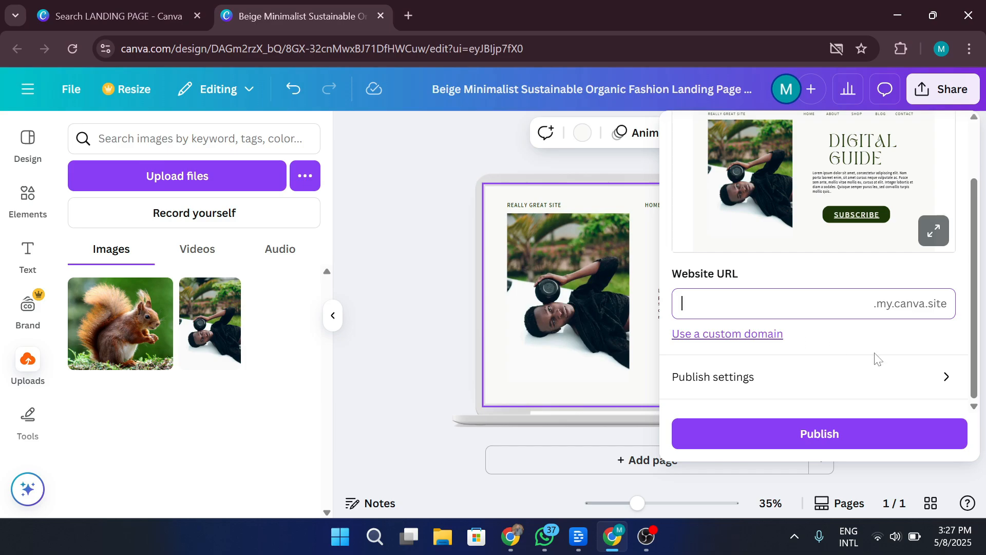
Try to publish the website with its URL left blank, close the publishing options and minimize the browser window
scroll(874, 360, up, 2)
scroll(874, 359, down, 2)
click(818, 441)
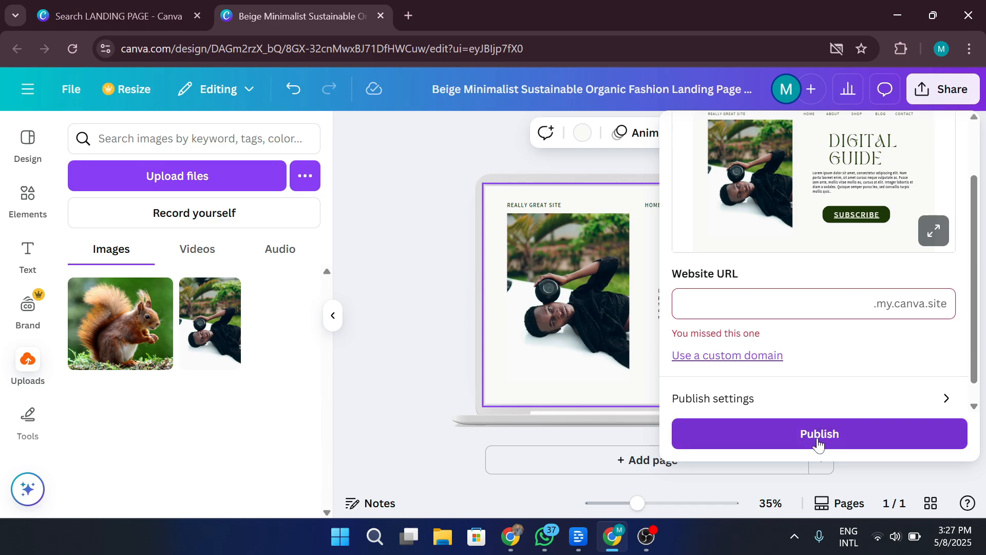
click(926, 97)
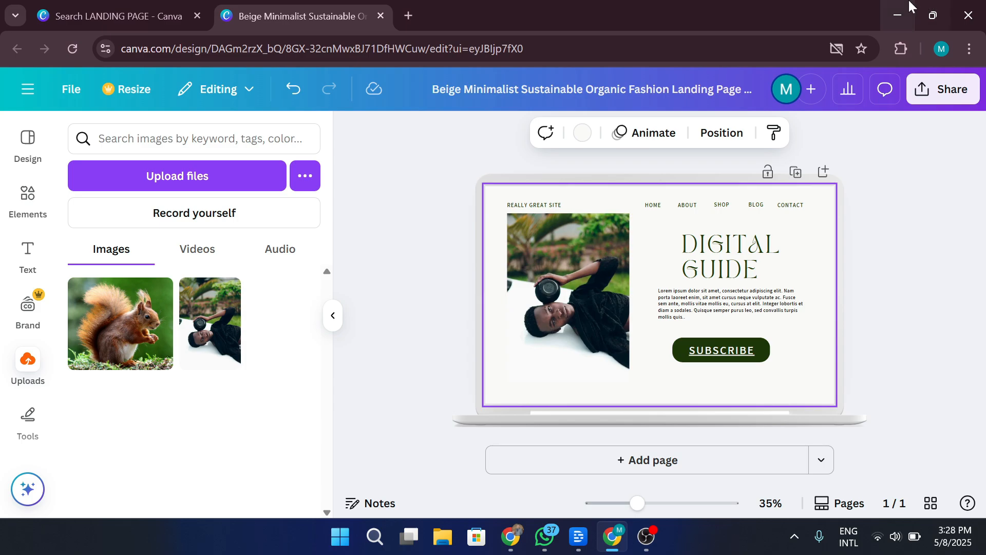
click(897, 15)
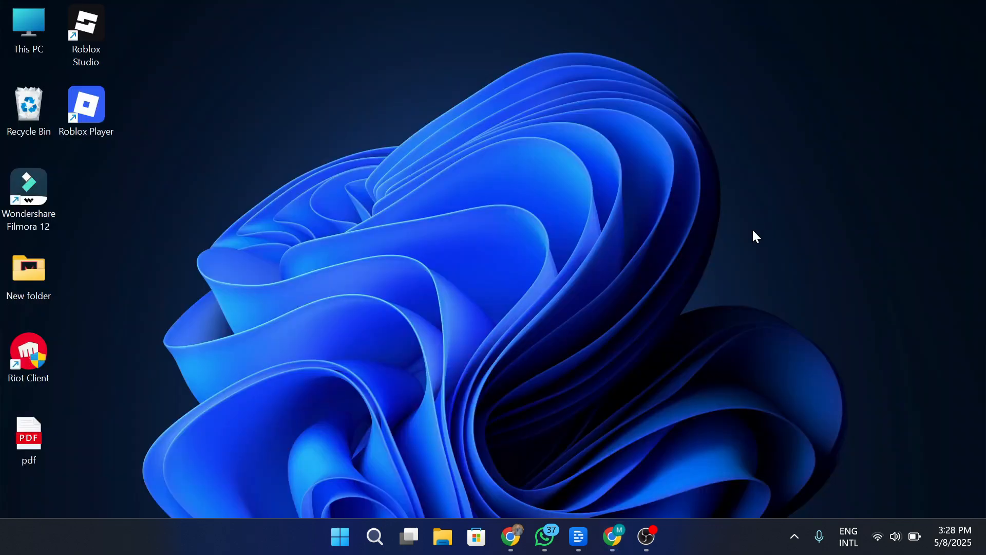